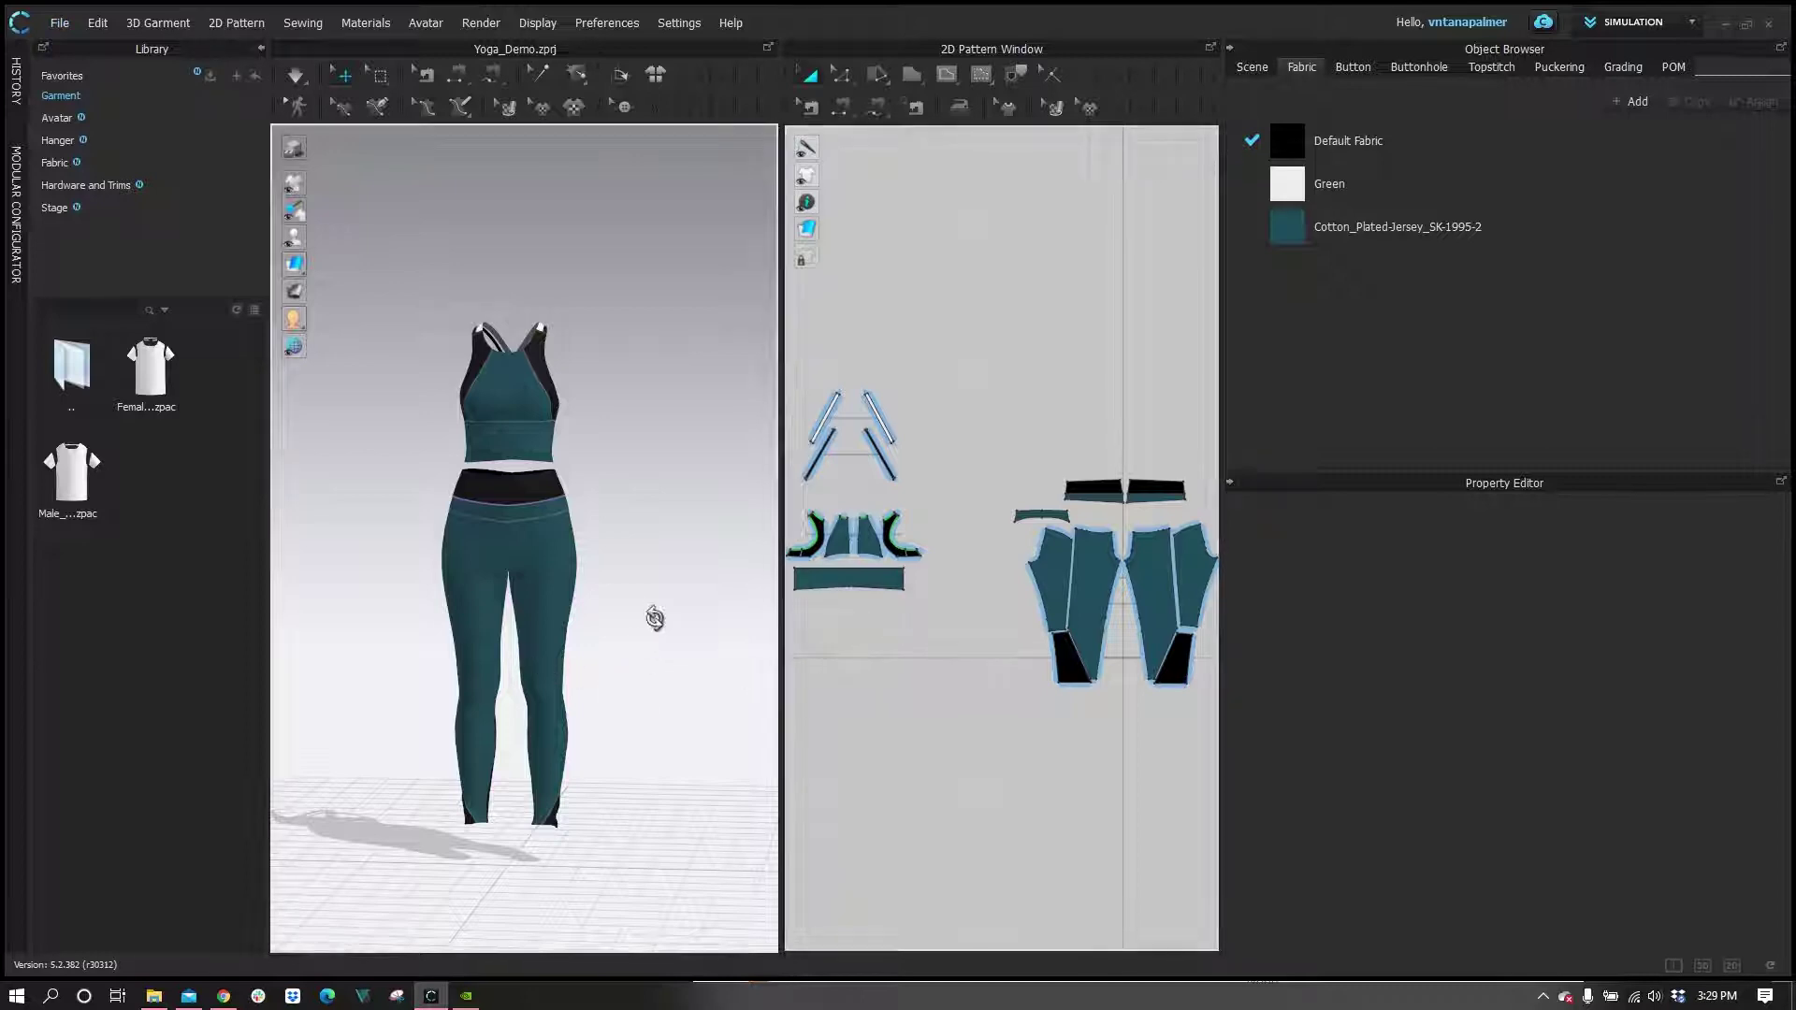
Step: Select Default Topstitch and ISO_514 and change their type from OBJ to Texture
mouse_move(655, 617)
right_mouse_down()
mouse_move(384, 621)
mouse_move(655, 617)
right_mouse_up()
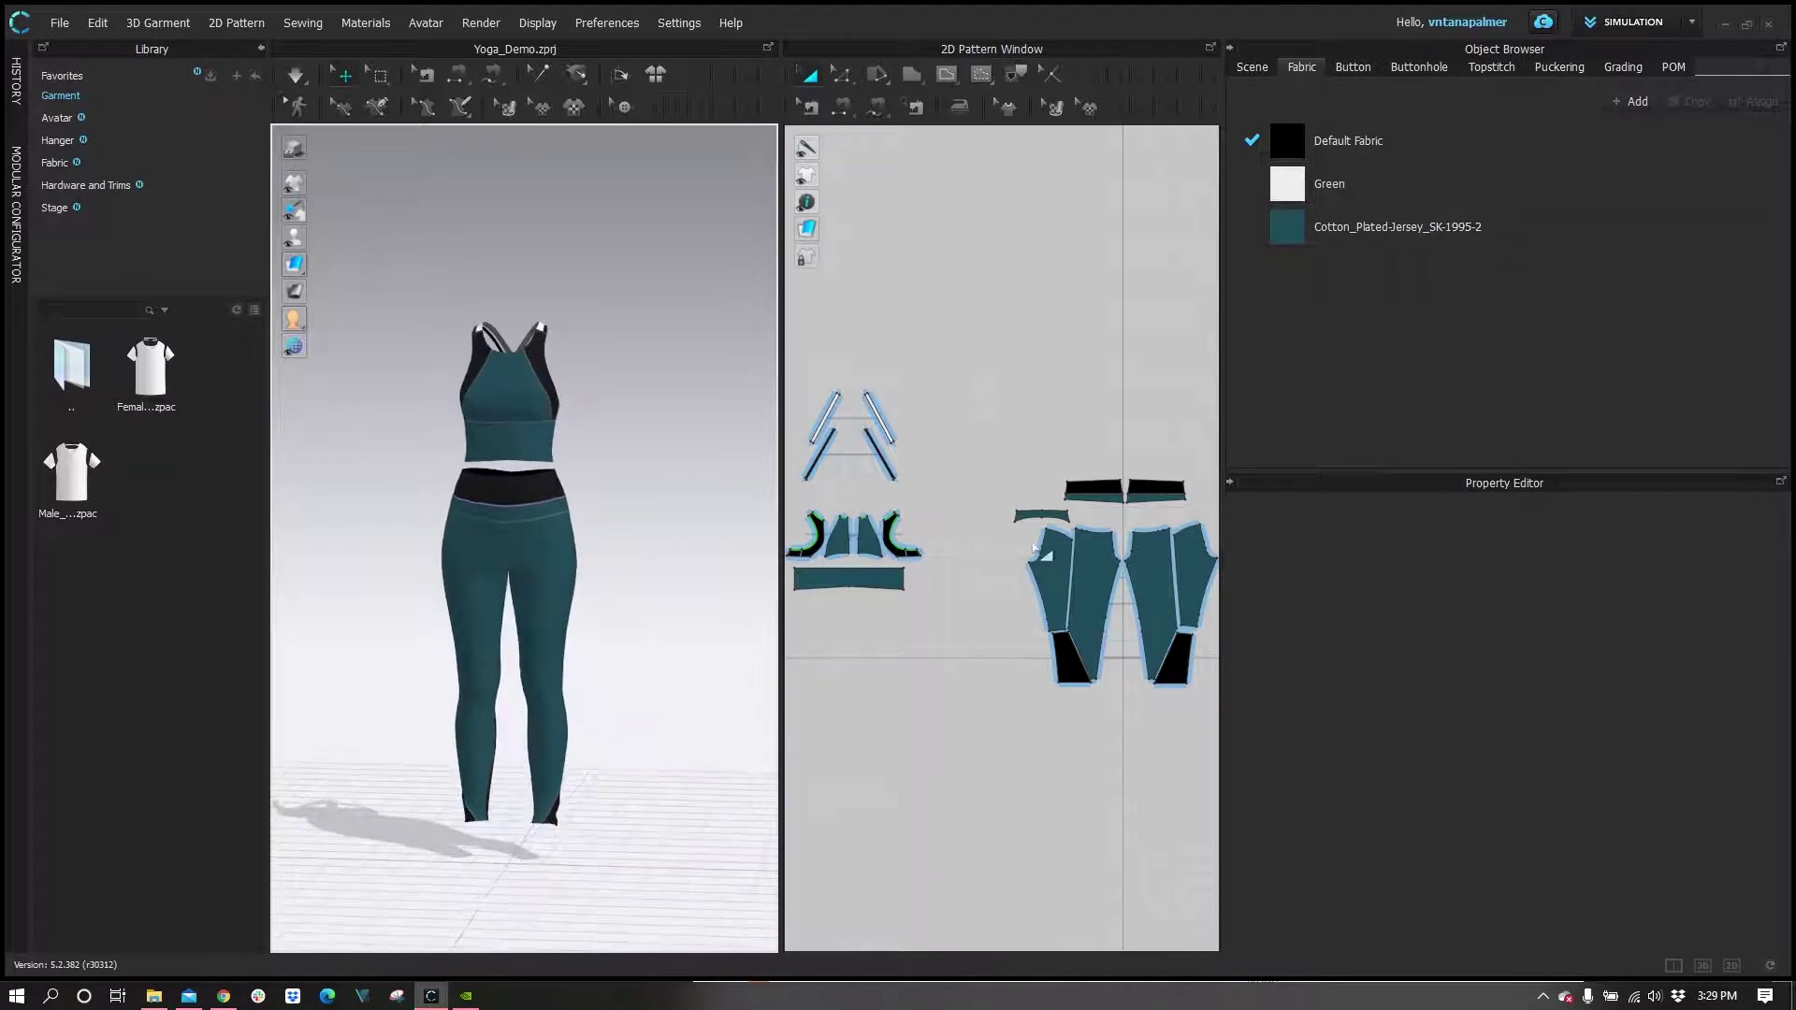
left_click(1496, 68)
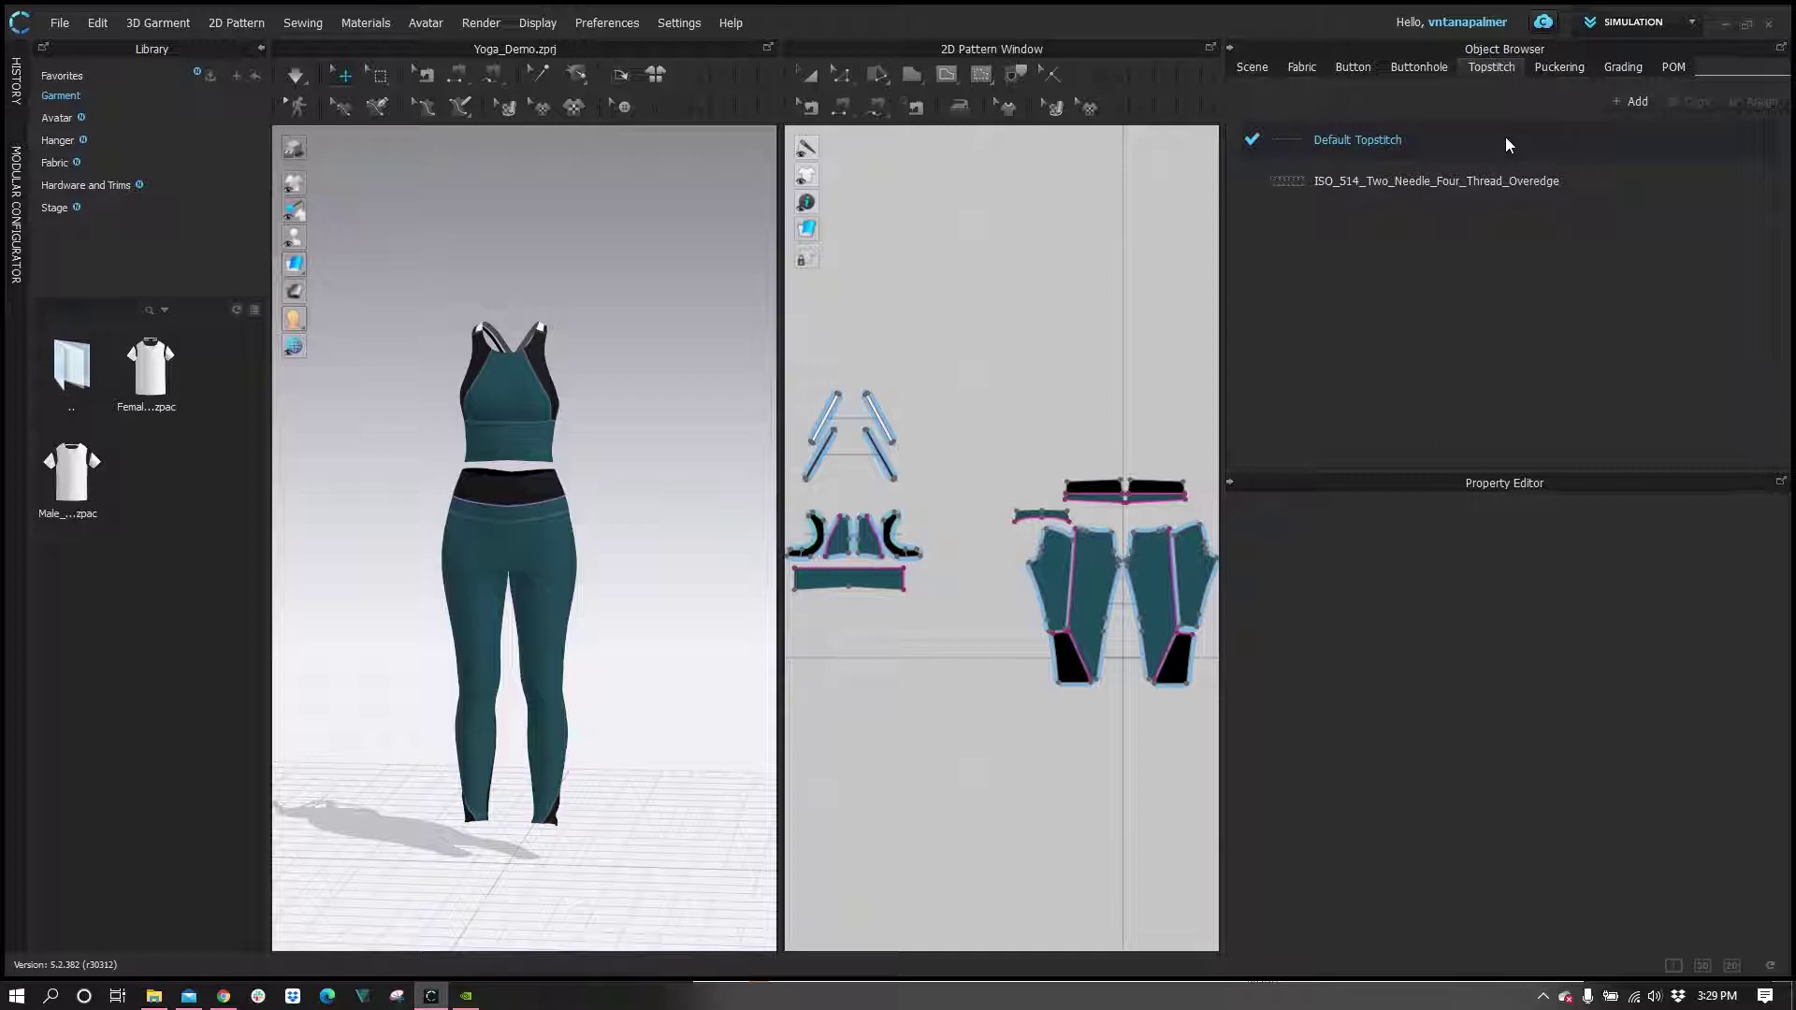
left_click(1506, 139)
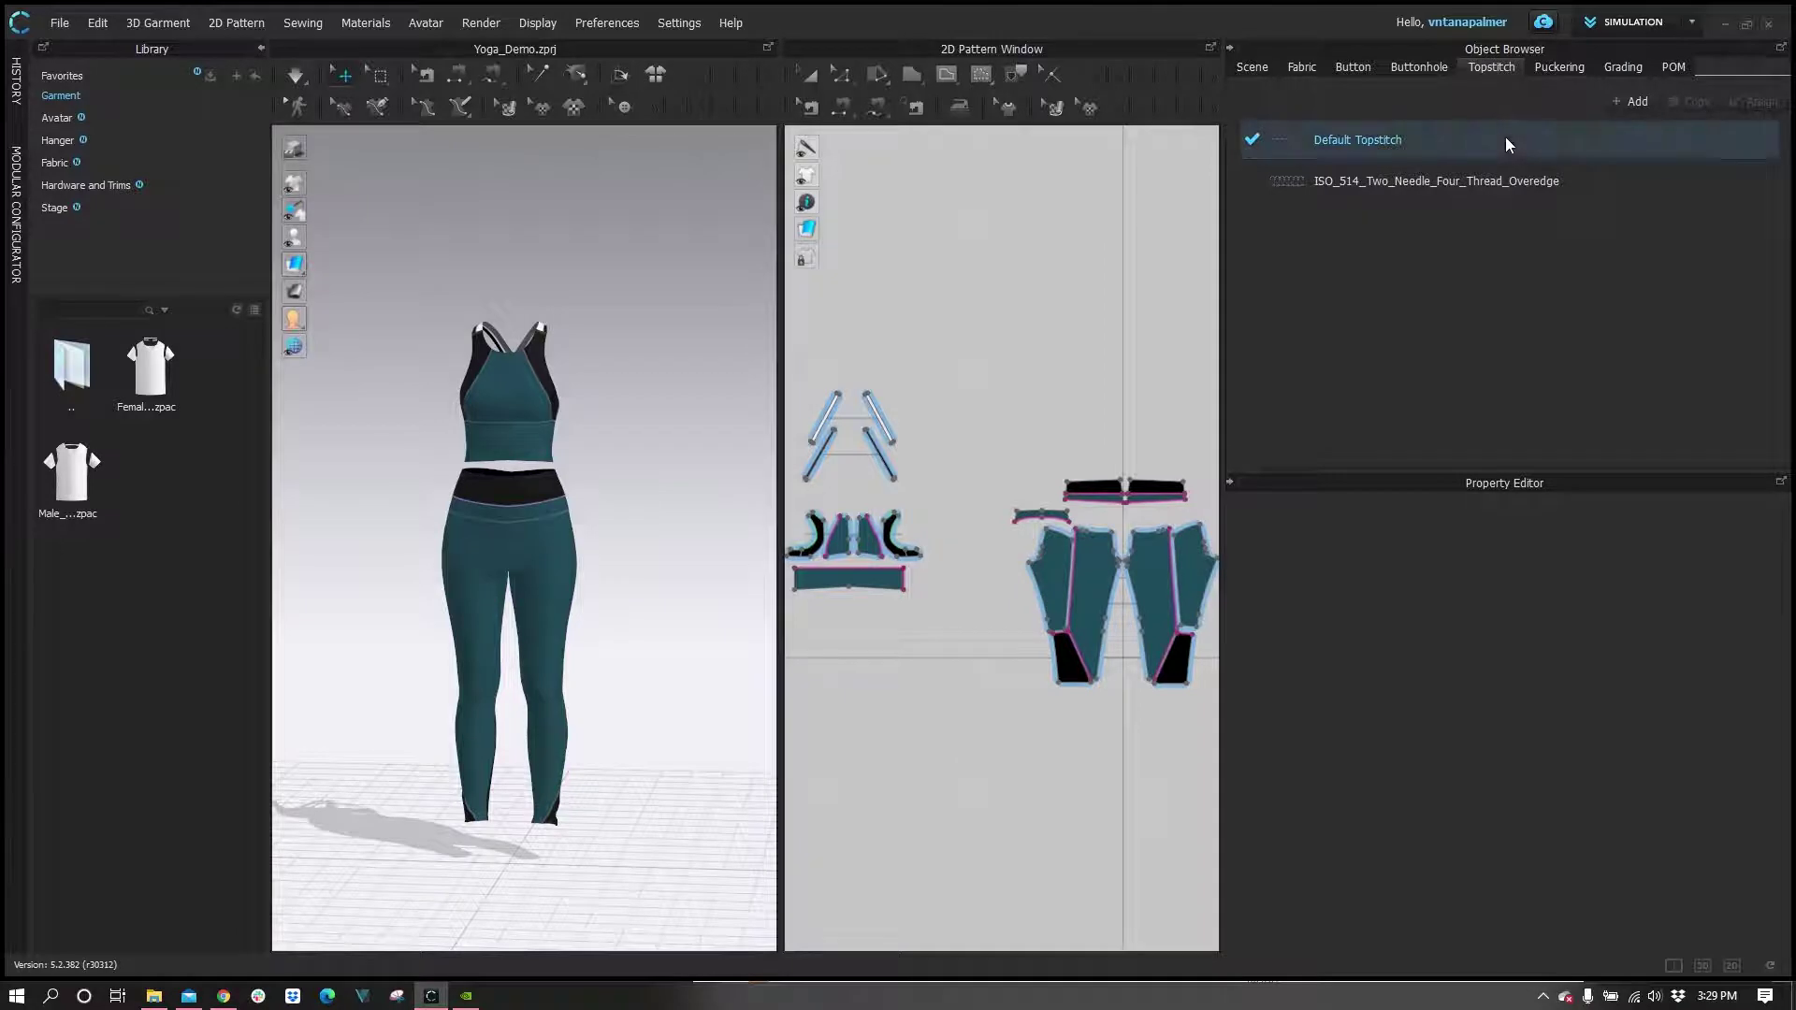
left_click(1595, 179)
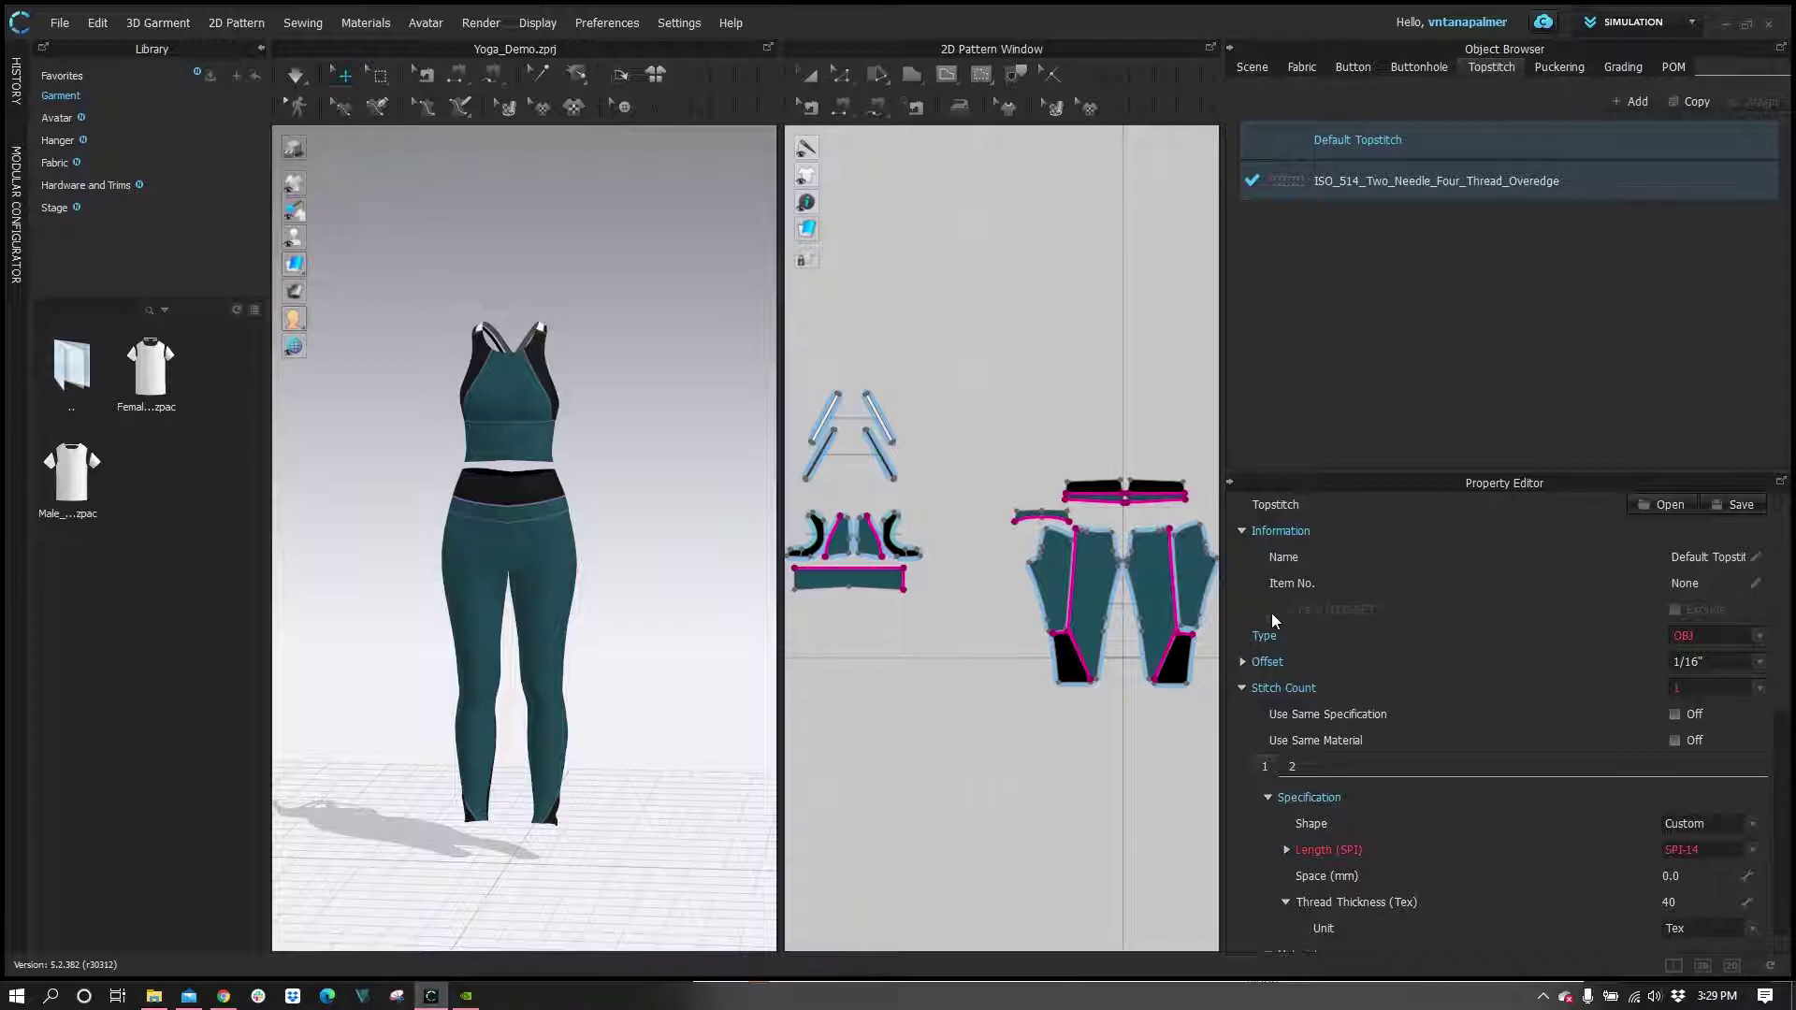
left_click(1698, 635)
left_click(1698, 635)
left_click(1709, 638)
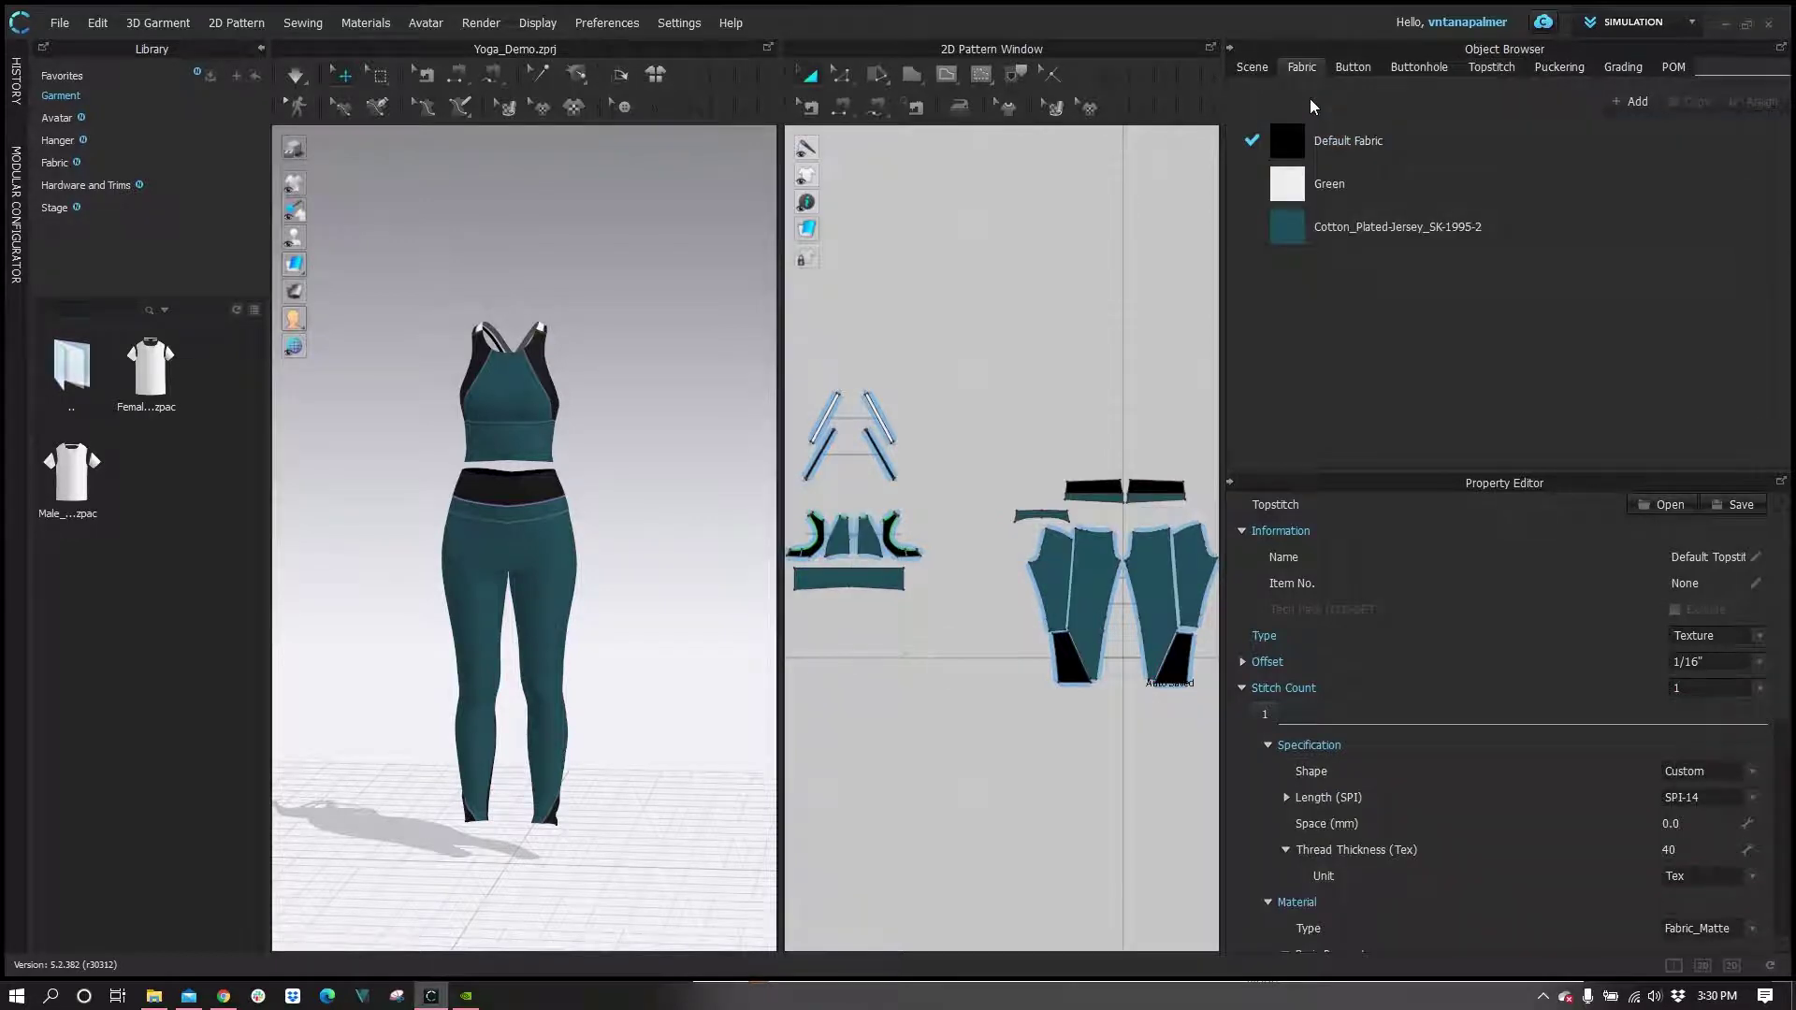
Step: Show the Default Fabric's material settings, scrolled down to the Reflection section
left_click(1416, 138)
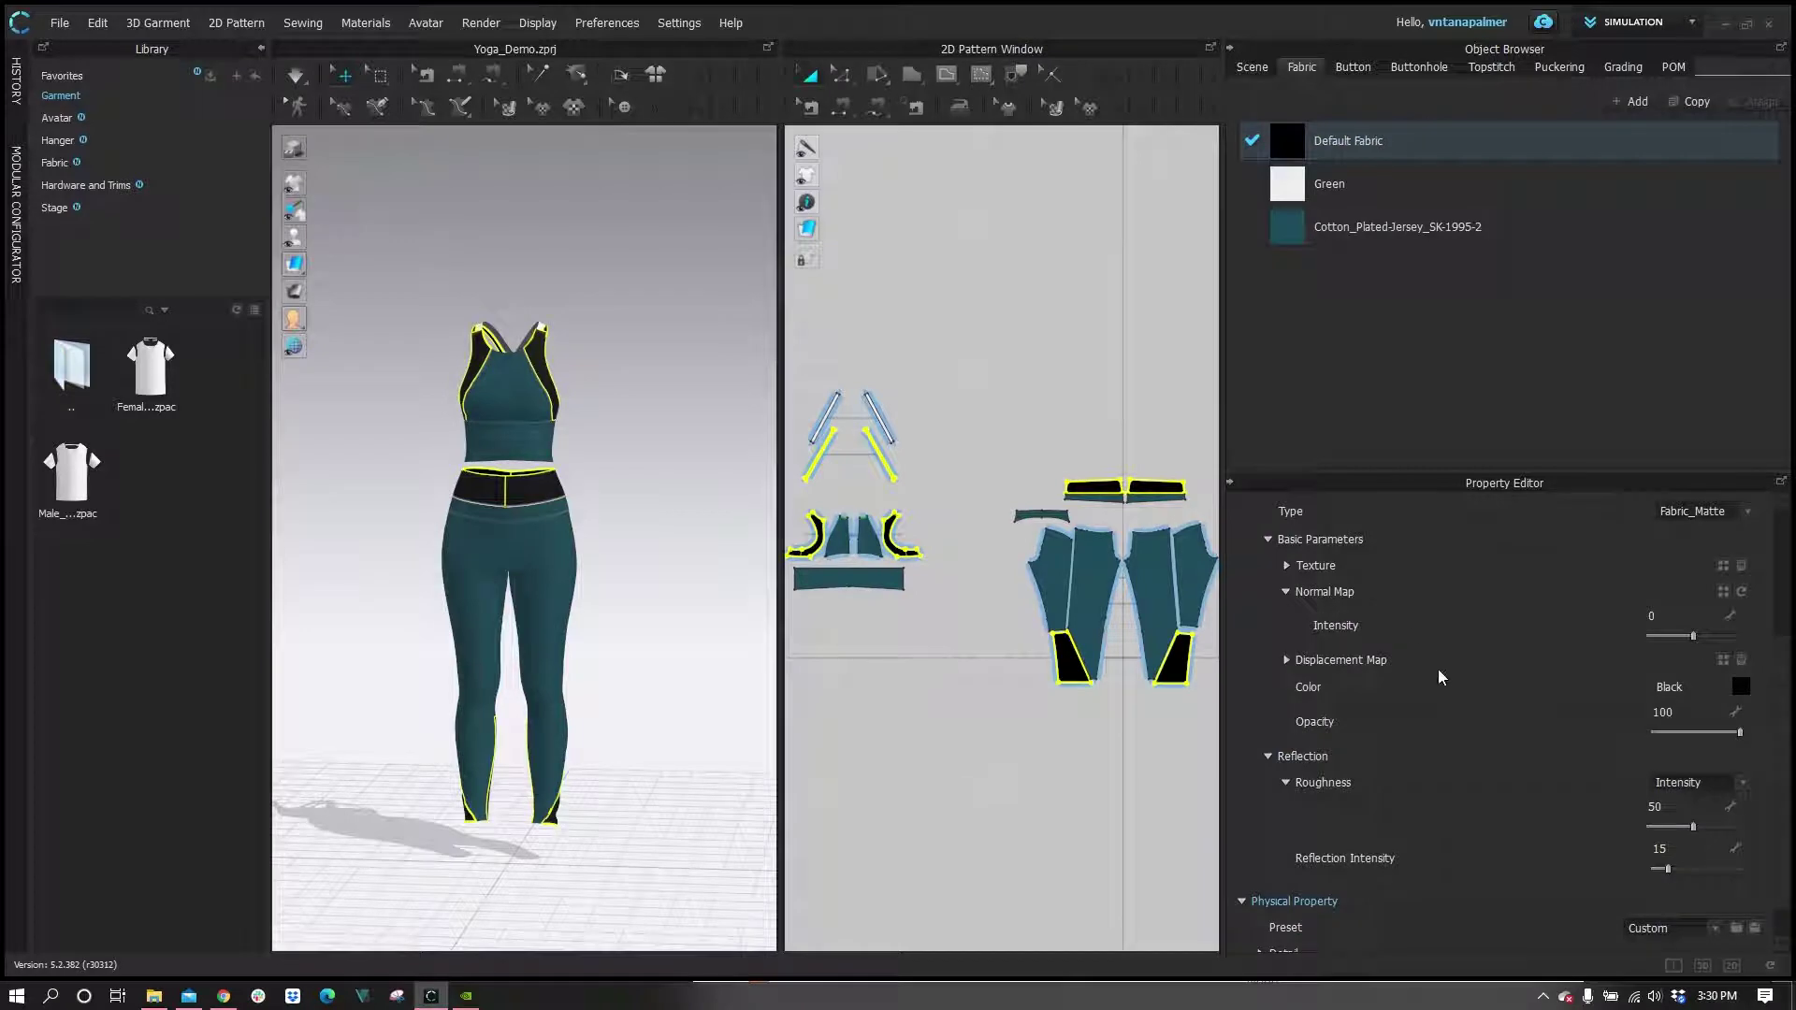
scroll(1534, 712, "down", 1)
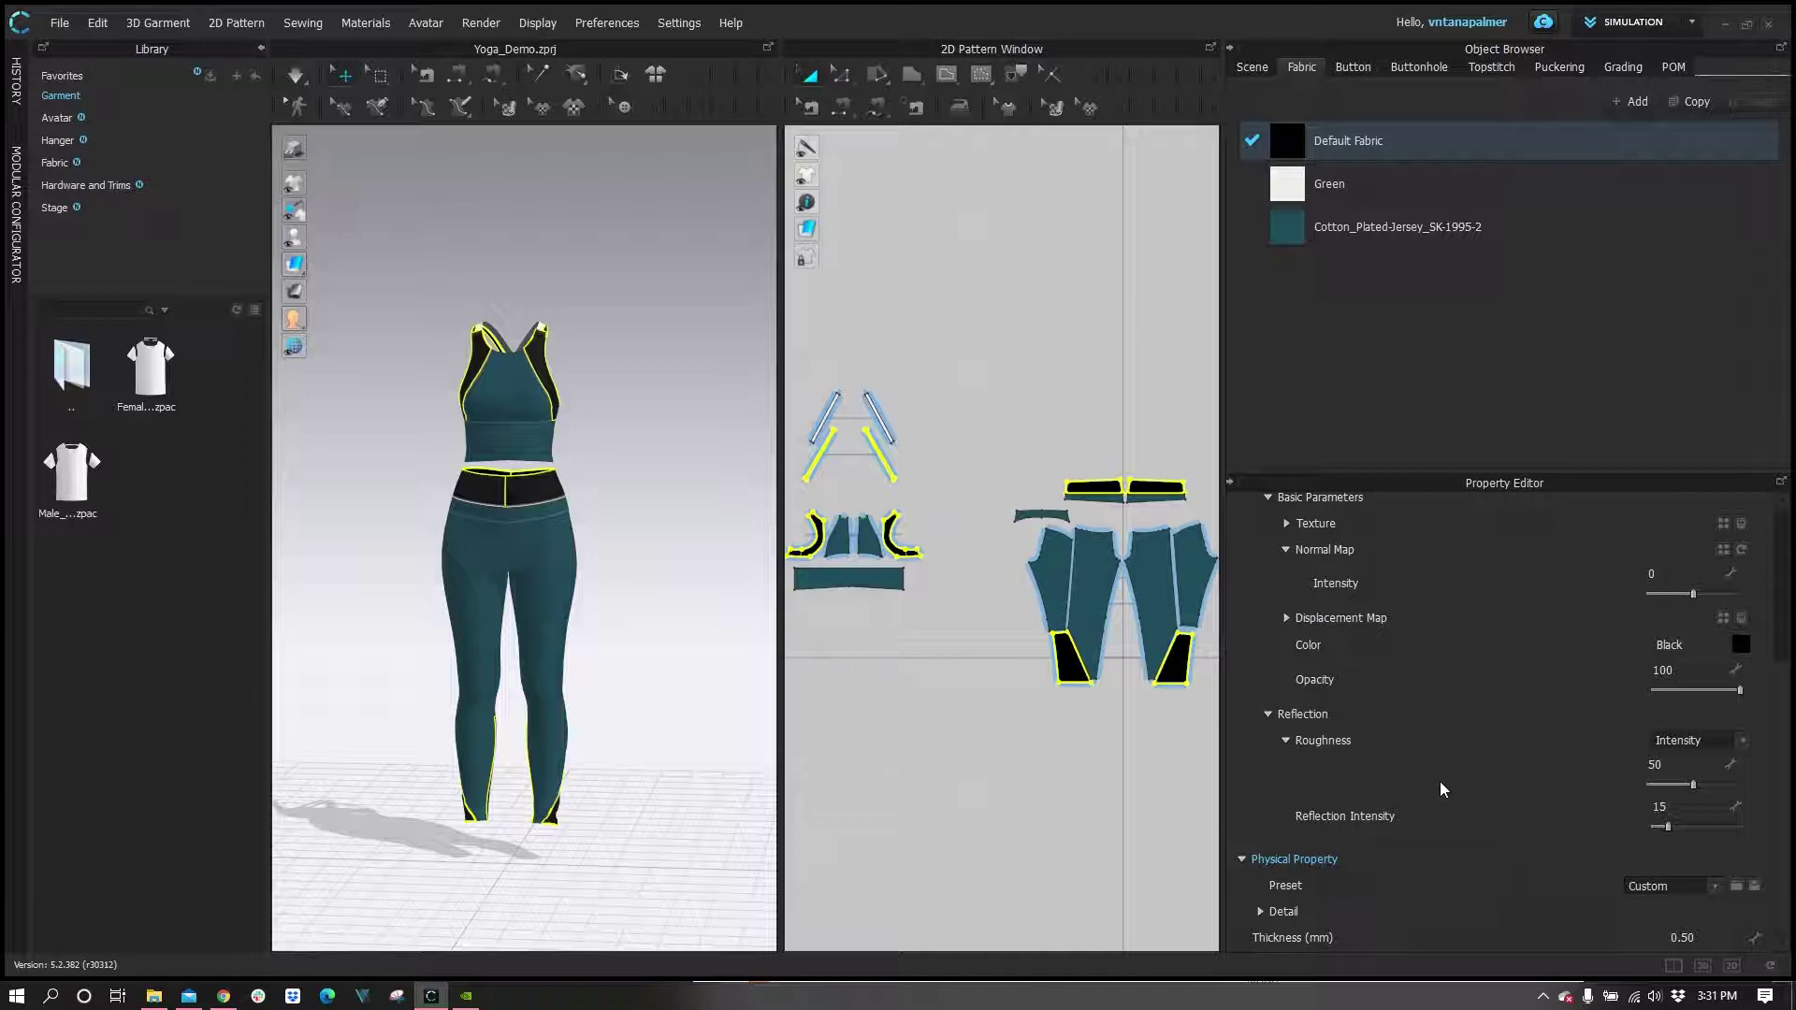
Step: Set the Default Fabric's roughness to Map using R_50 from Pictures > Roughness_Maps
left_click(1738, 744)
left_click(1715, 761)
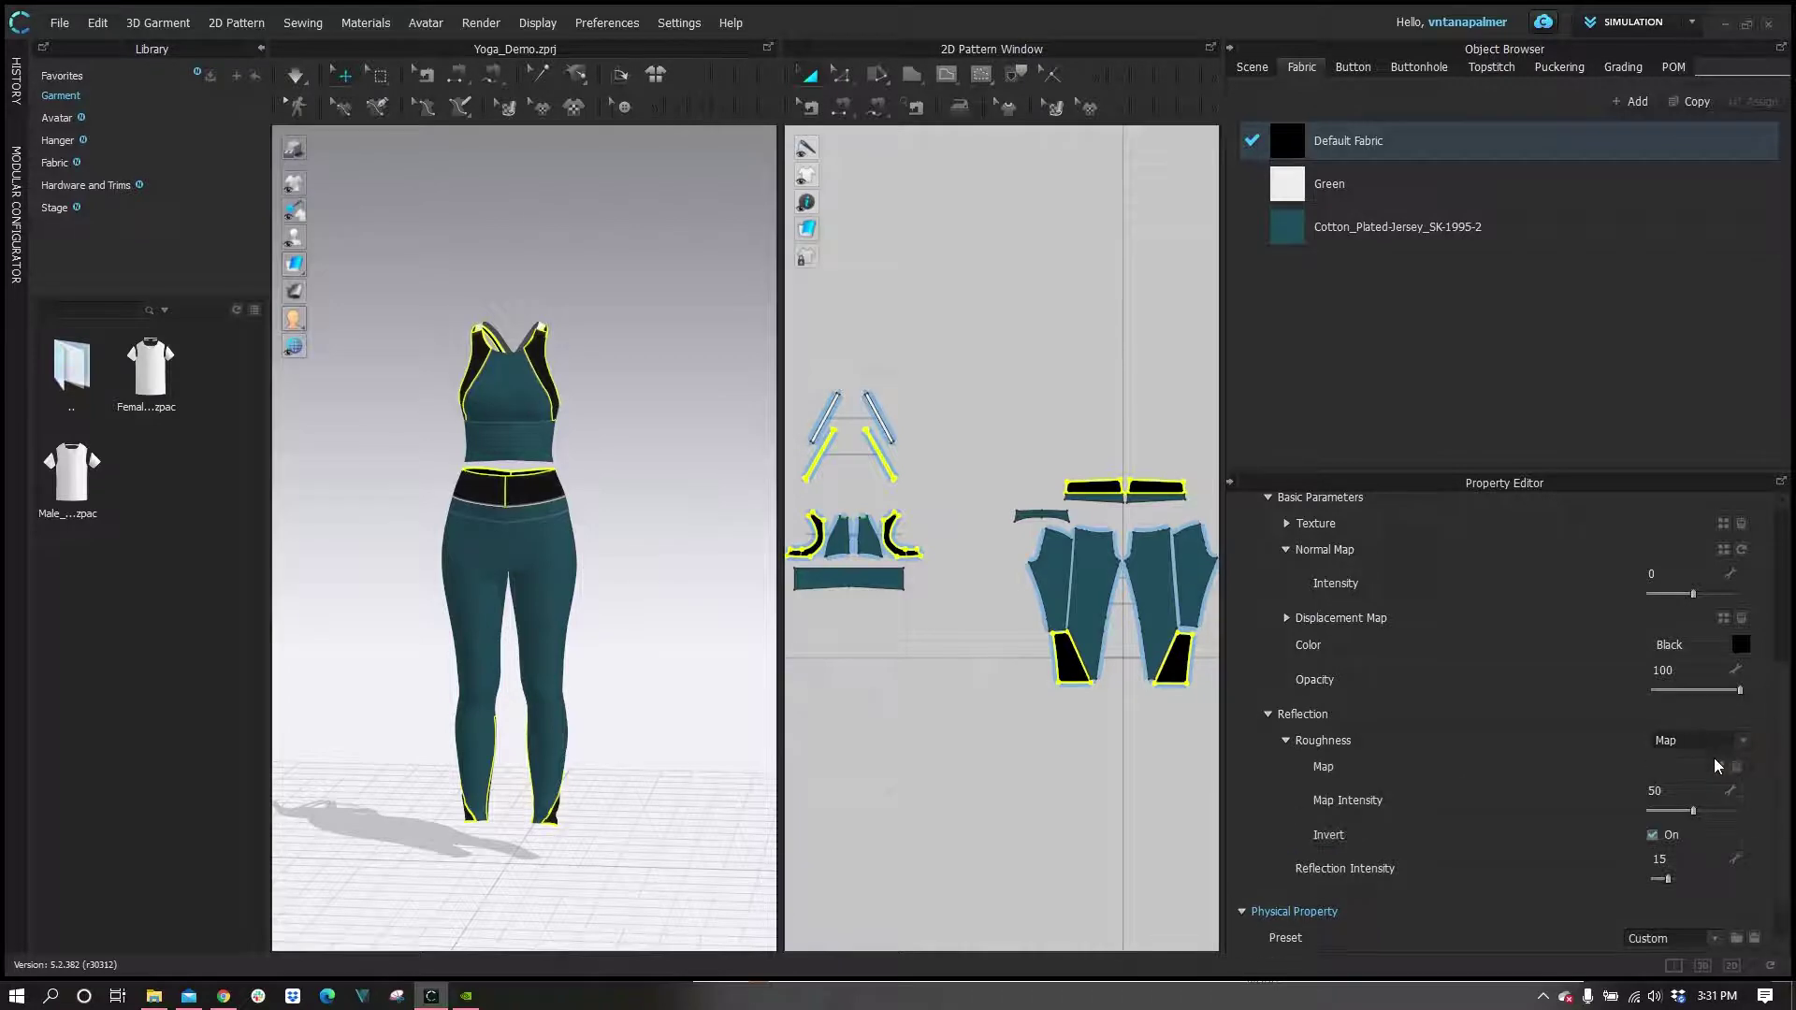
left_click(1721, 769)
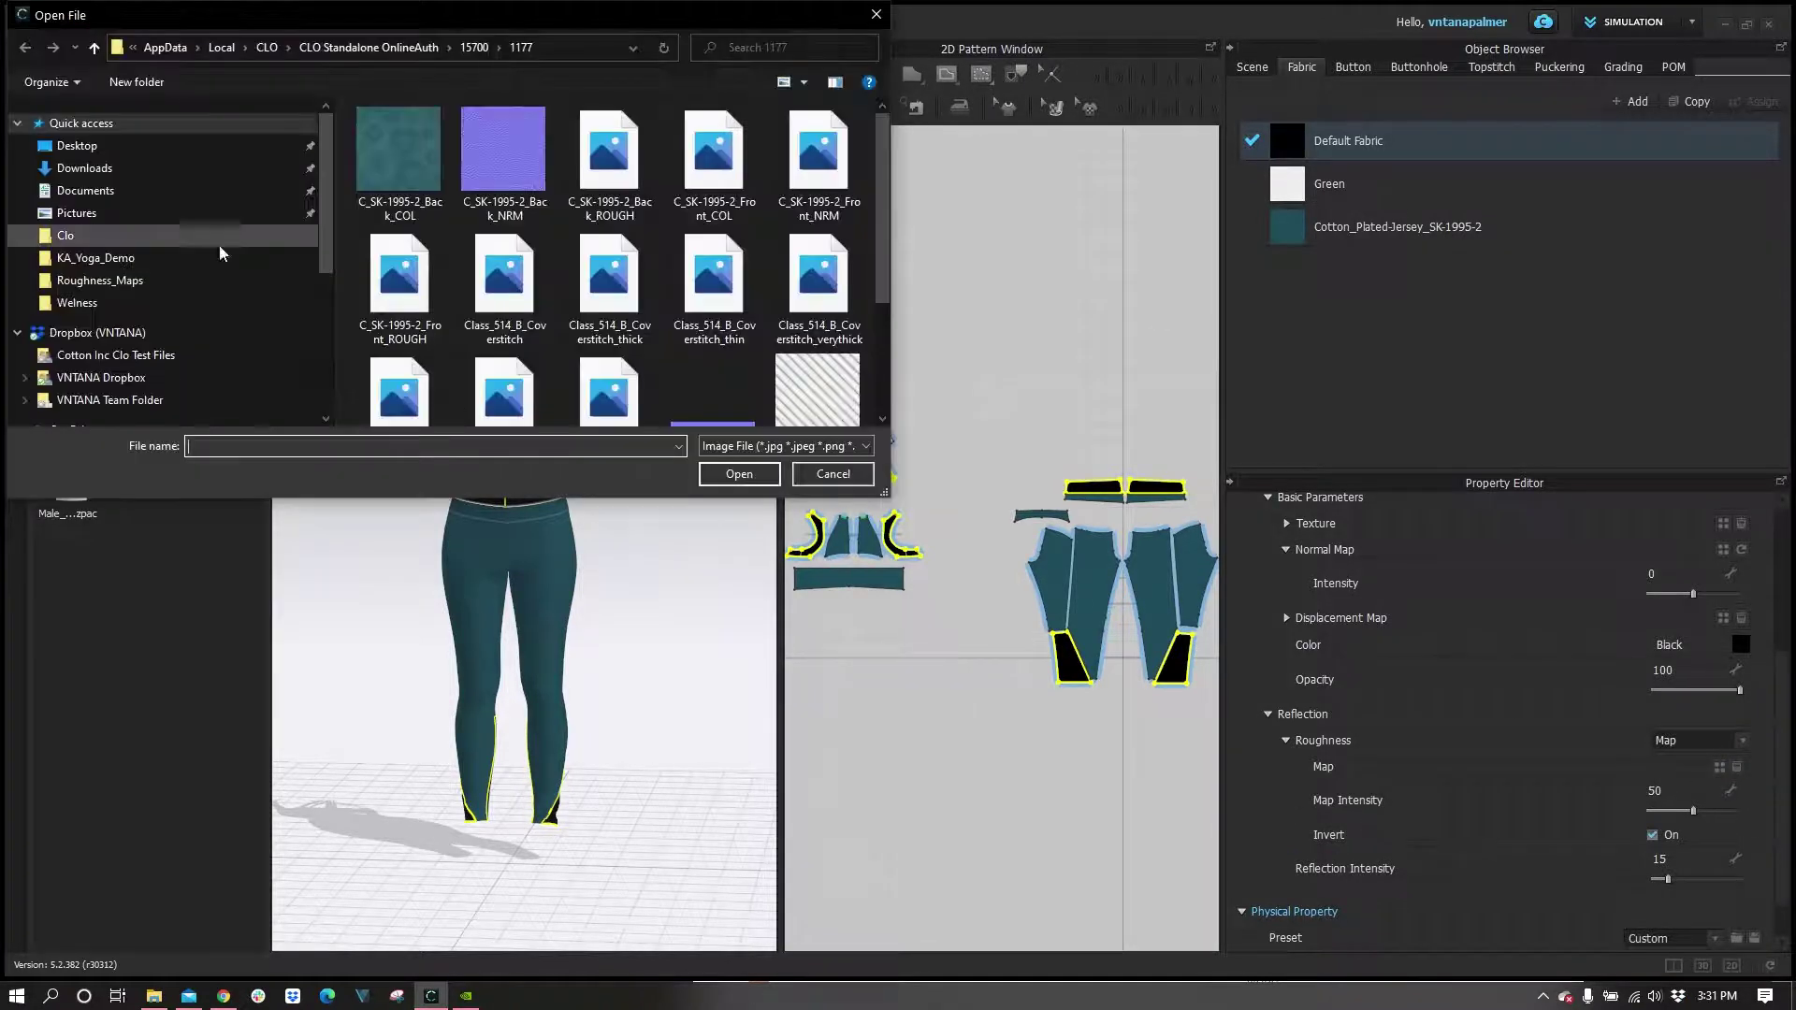
left_click(149, 213)
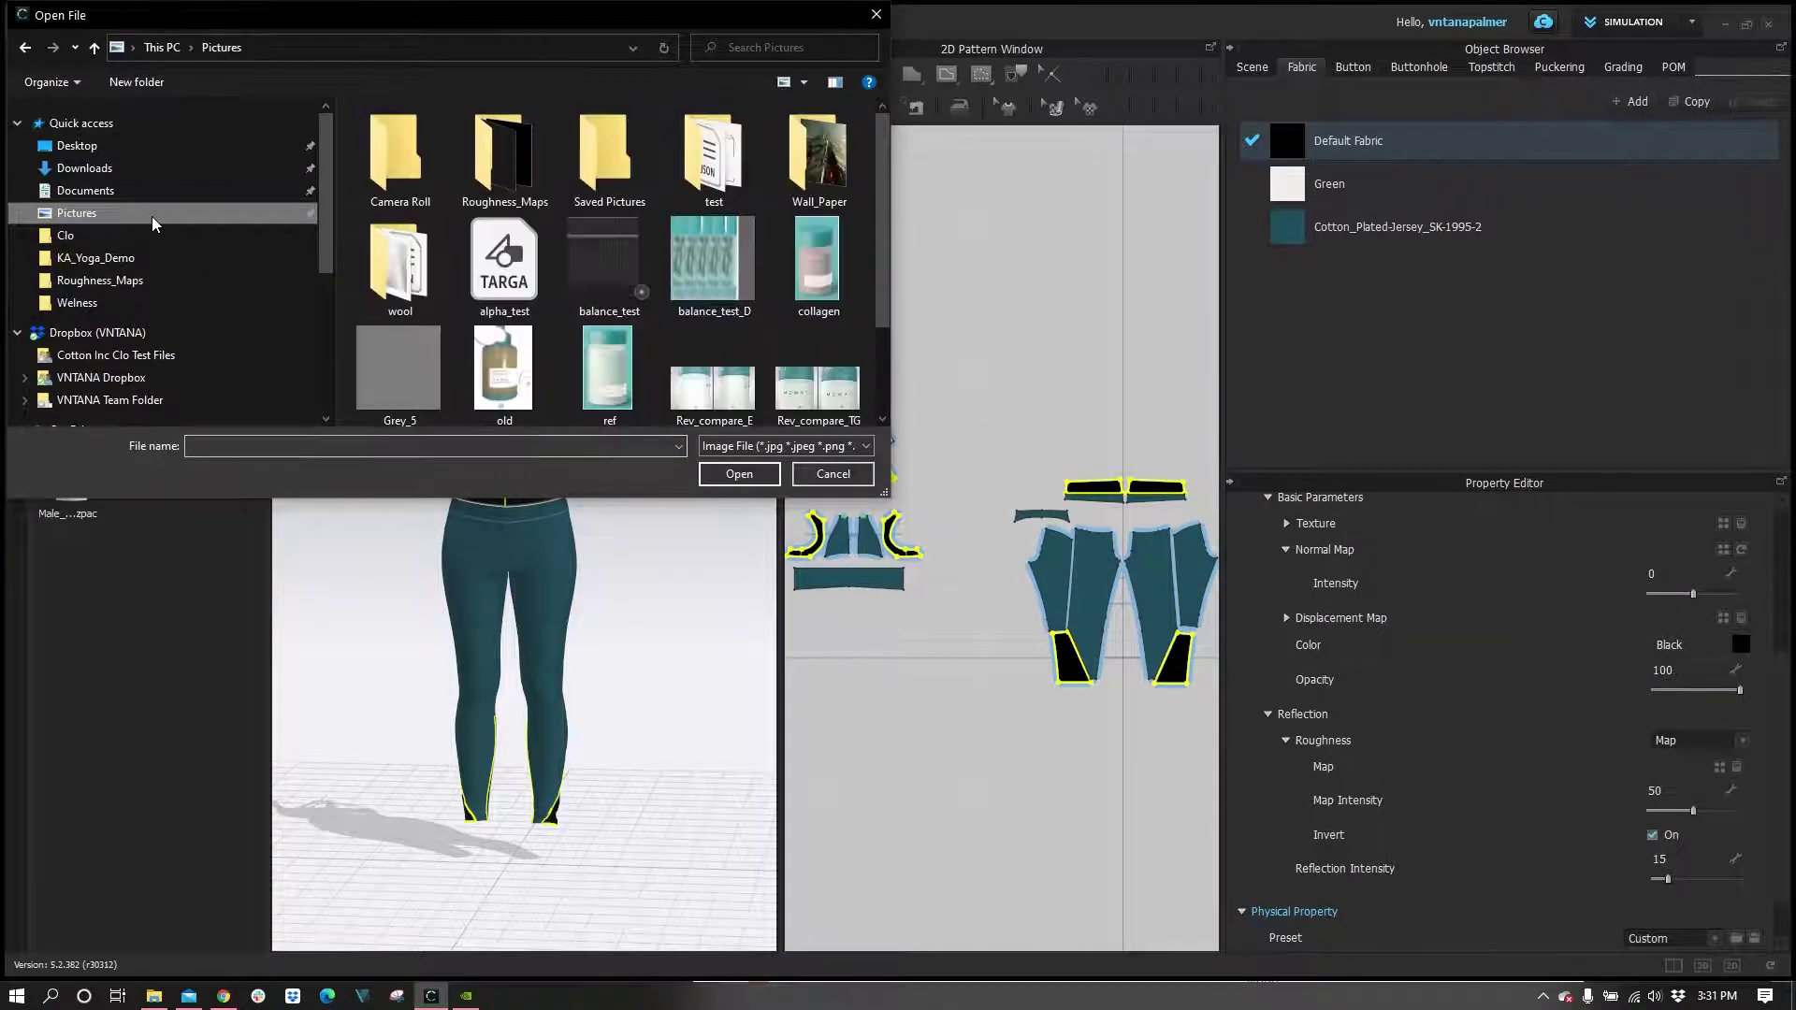
double_click(503, 159)
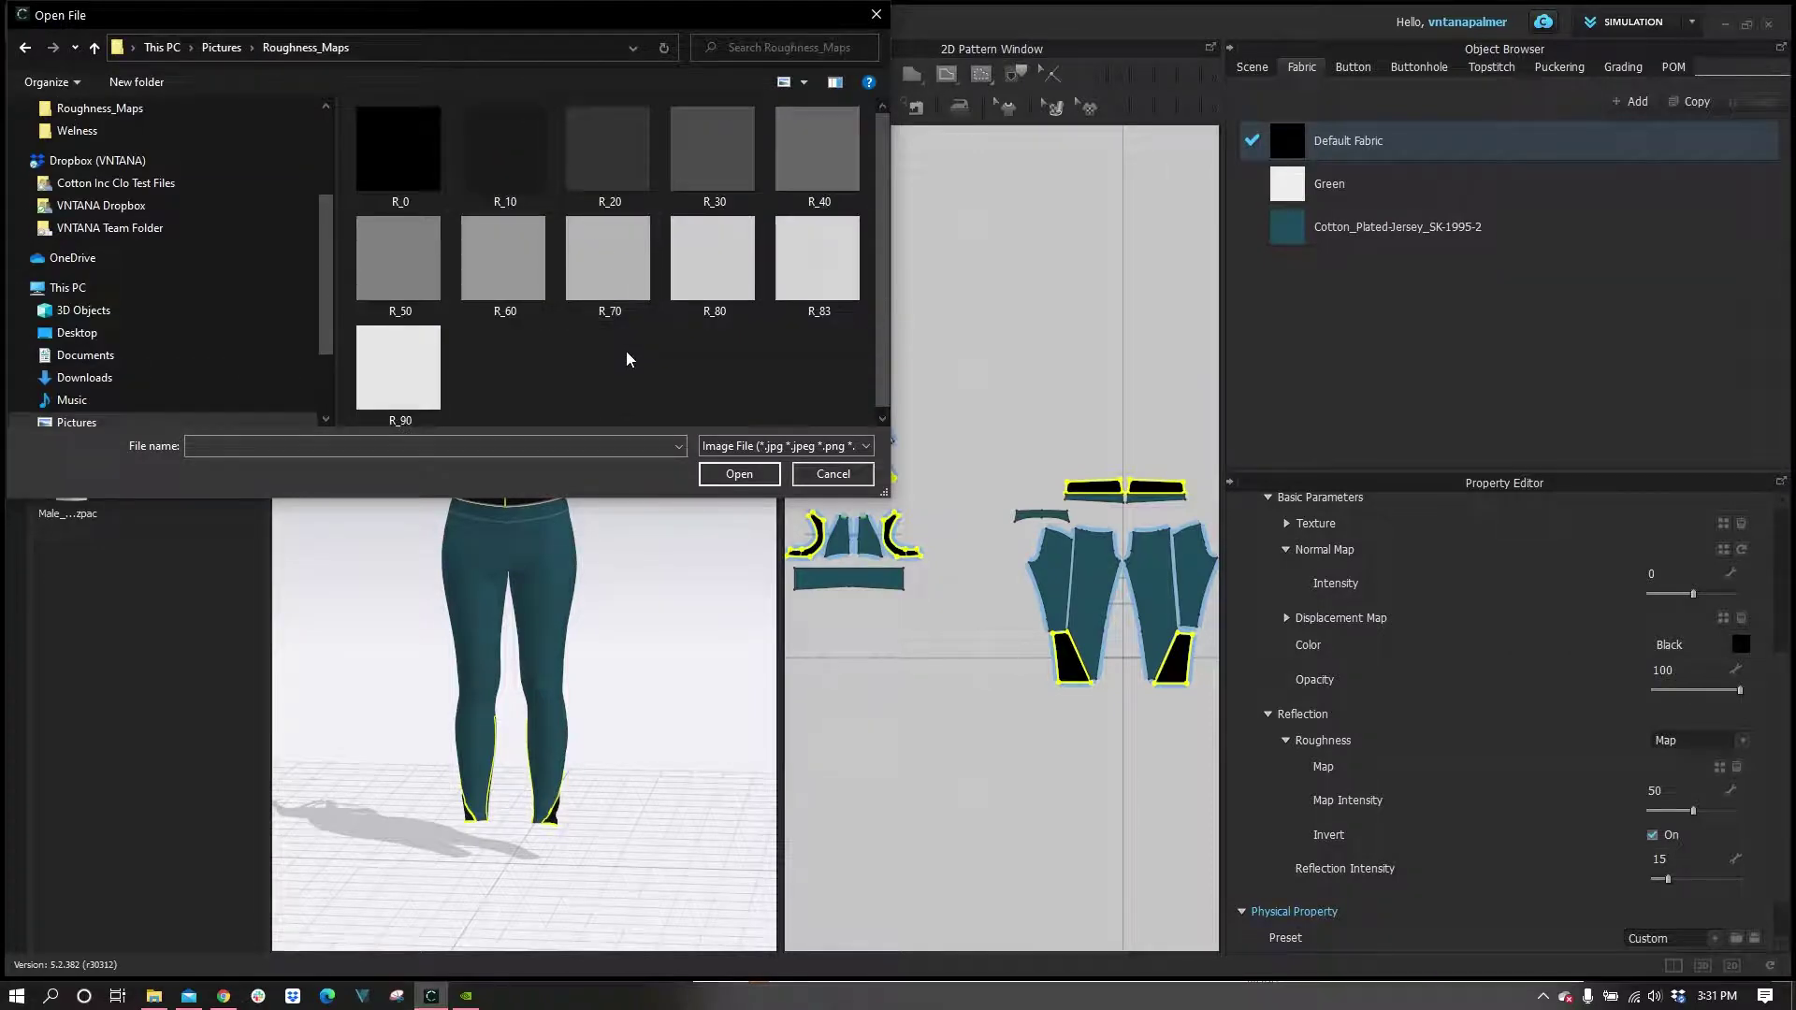
left_click(401, 272)
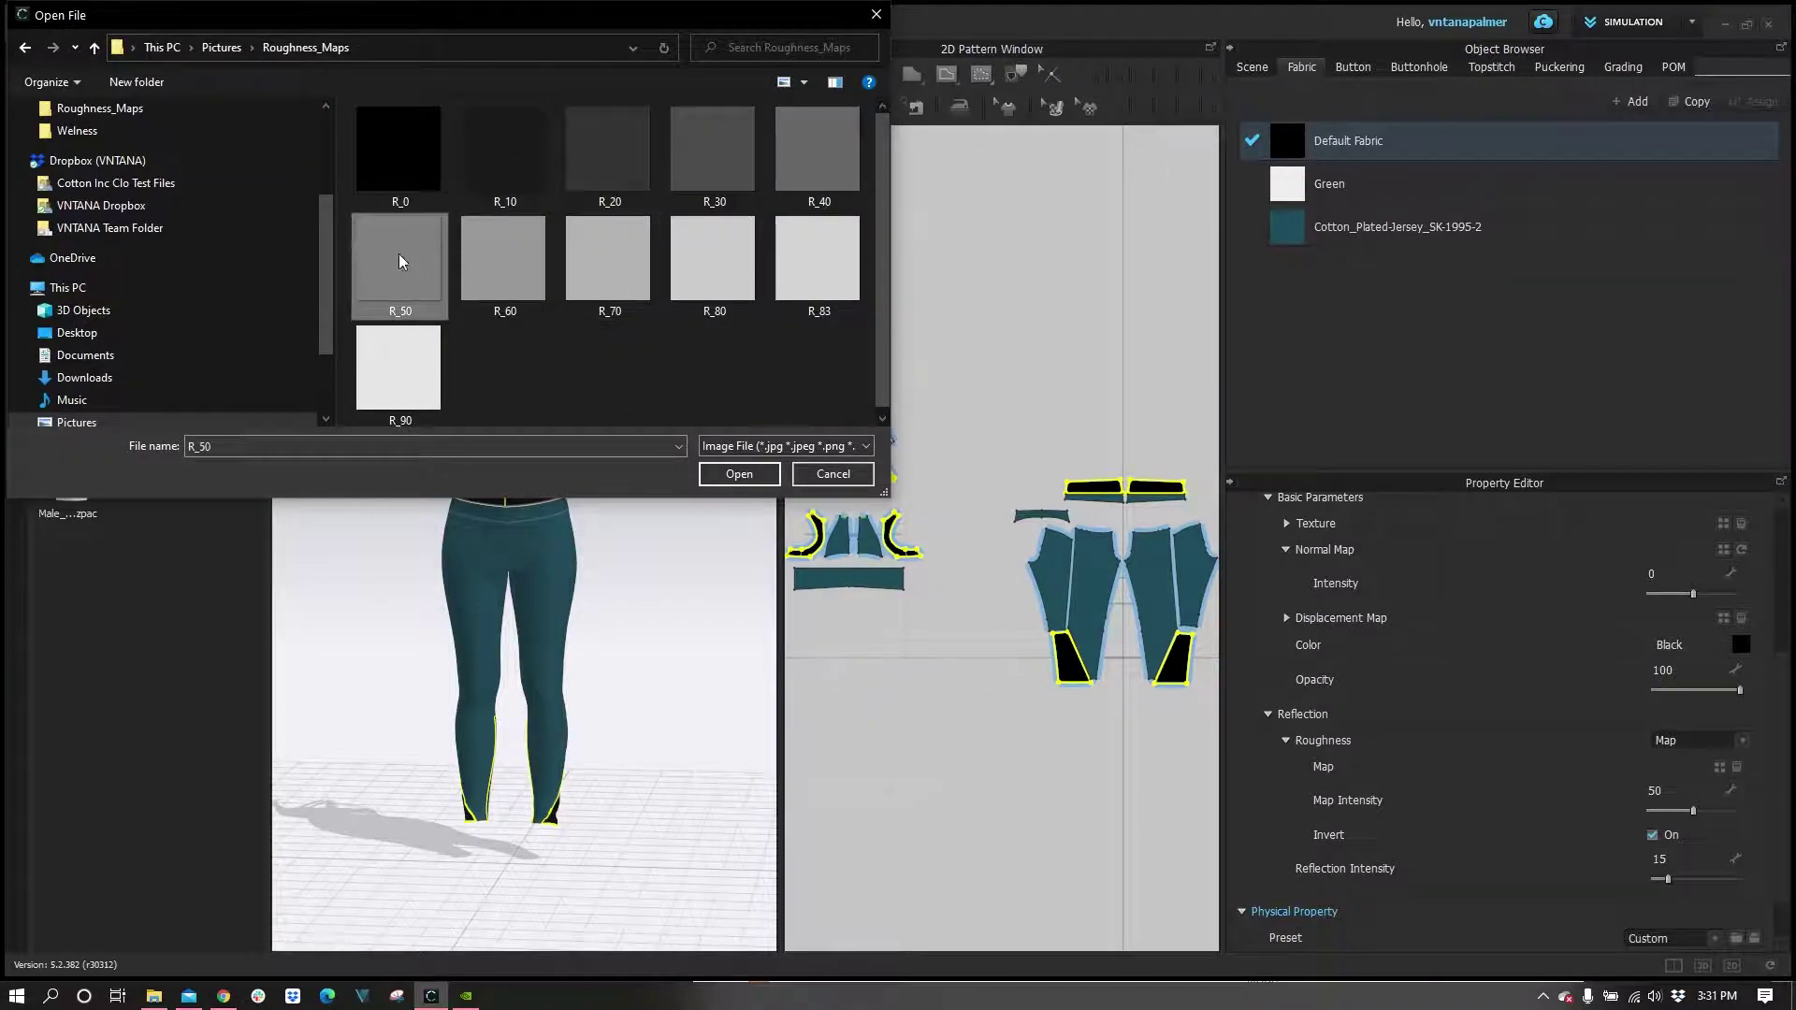
left_click(746, 474)
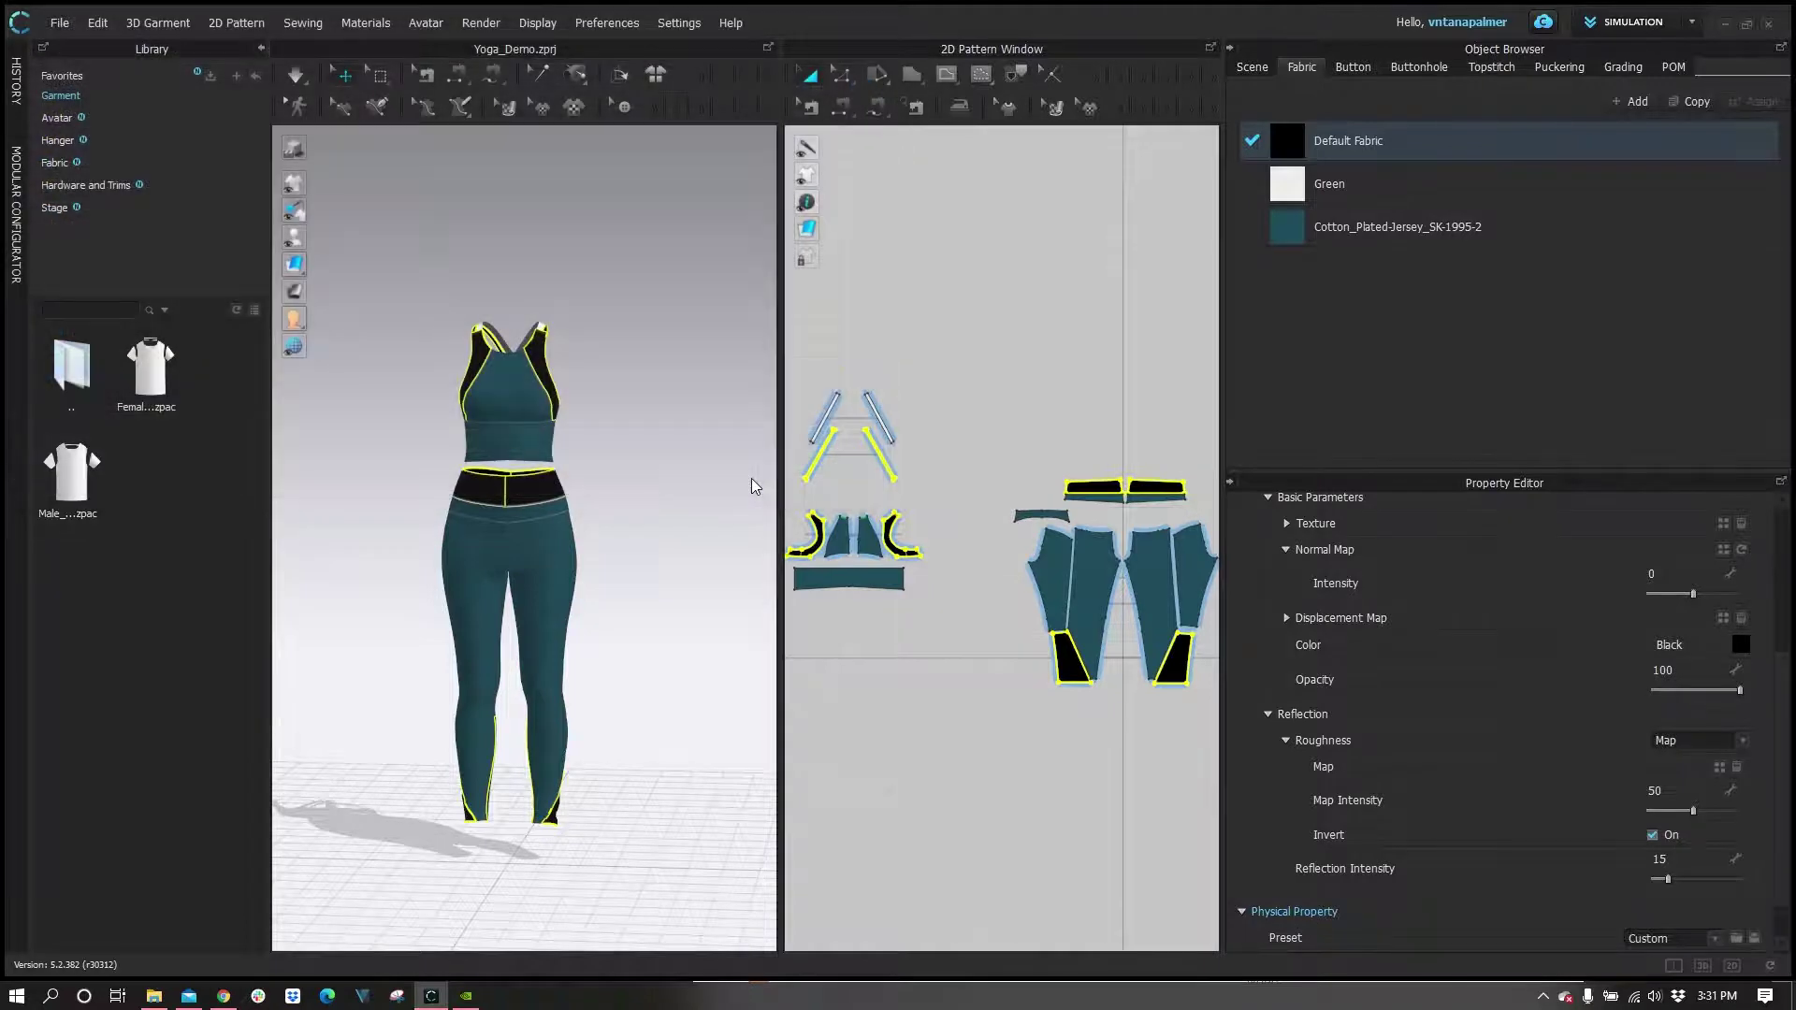
Step: Select the Green fabric and set its normal map intensity to 10
left_click(1418, 198)
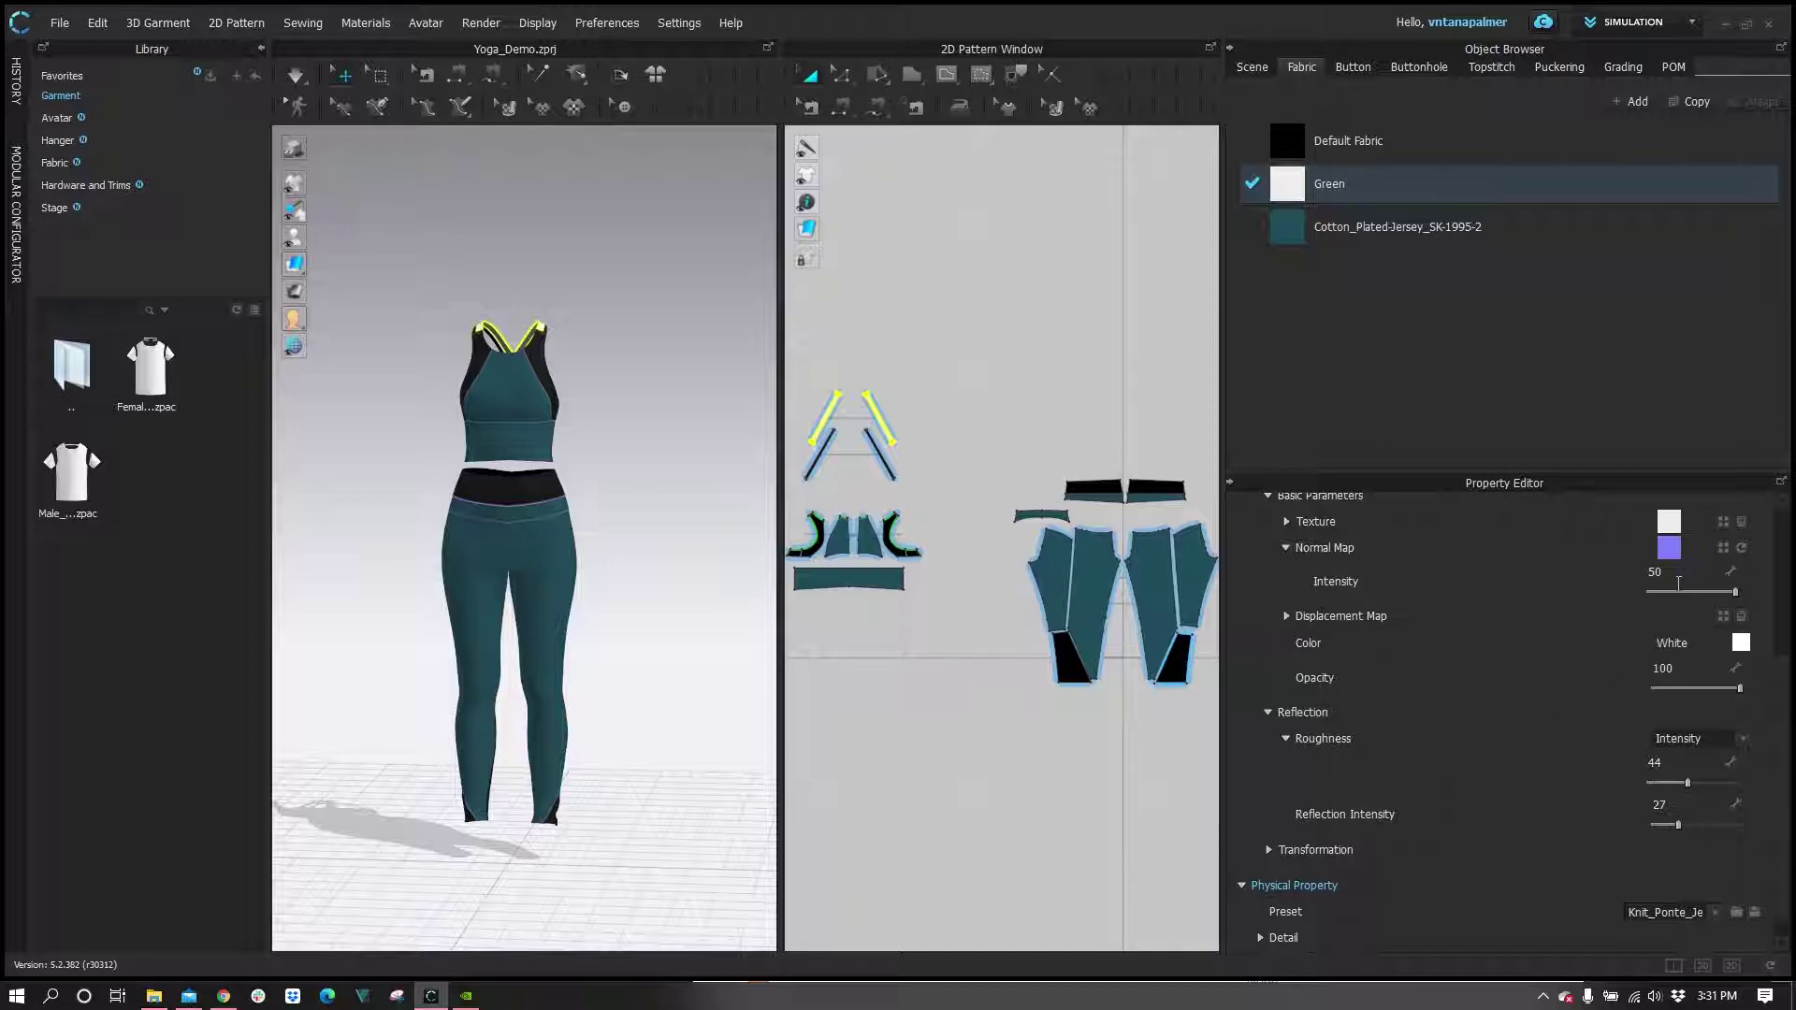
left_click(1679, 580)
type("10")
key("Return")
Step: Switch the Green fabric's roughness to Map and load the R_40 image
left_click(1745, 738)
left_click(1710, 759)
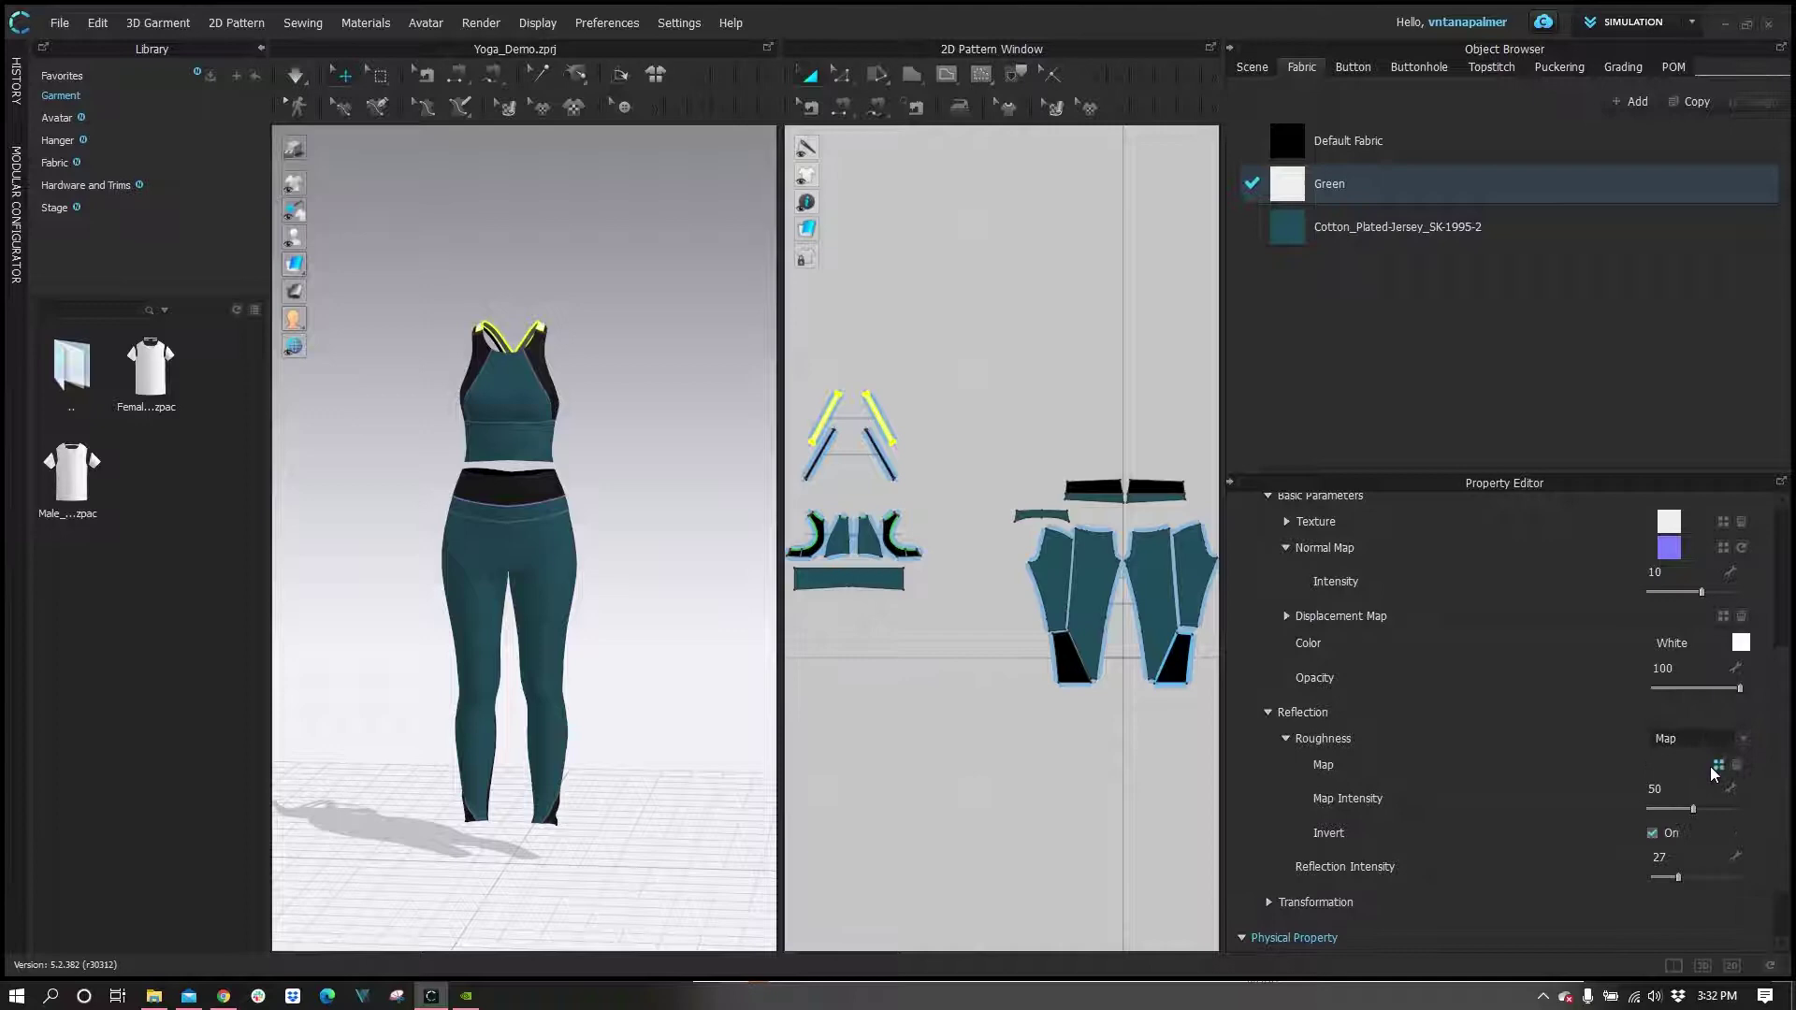
left_click(1719, 765)
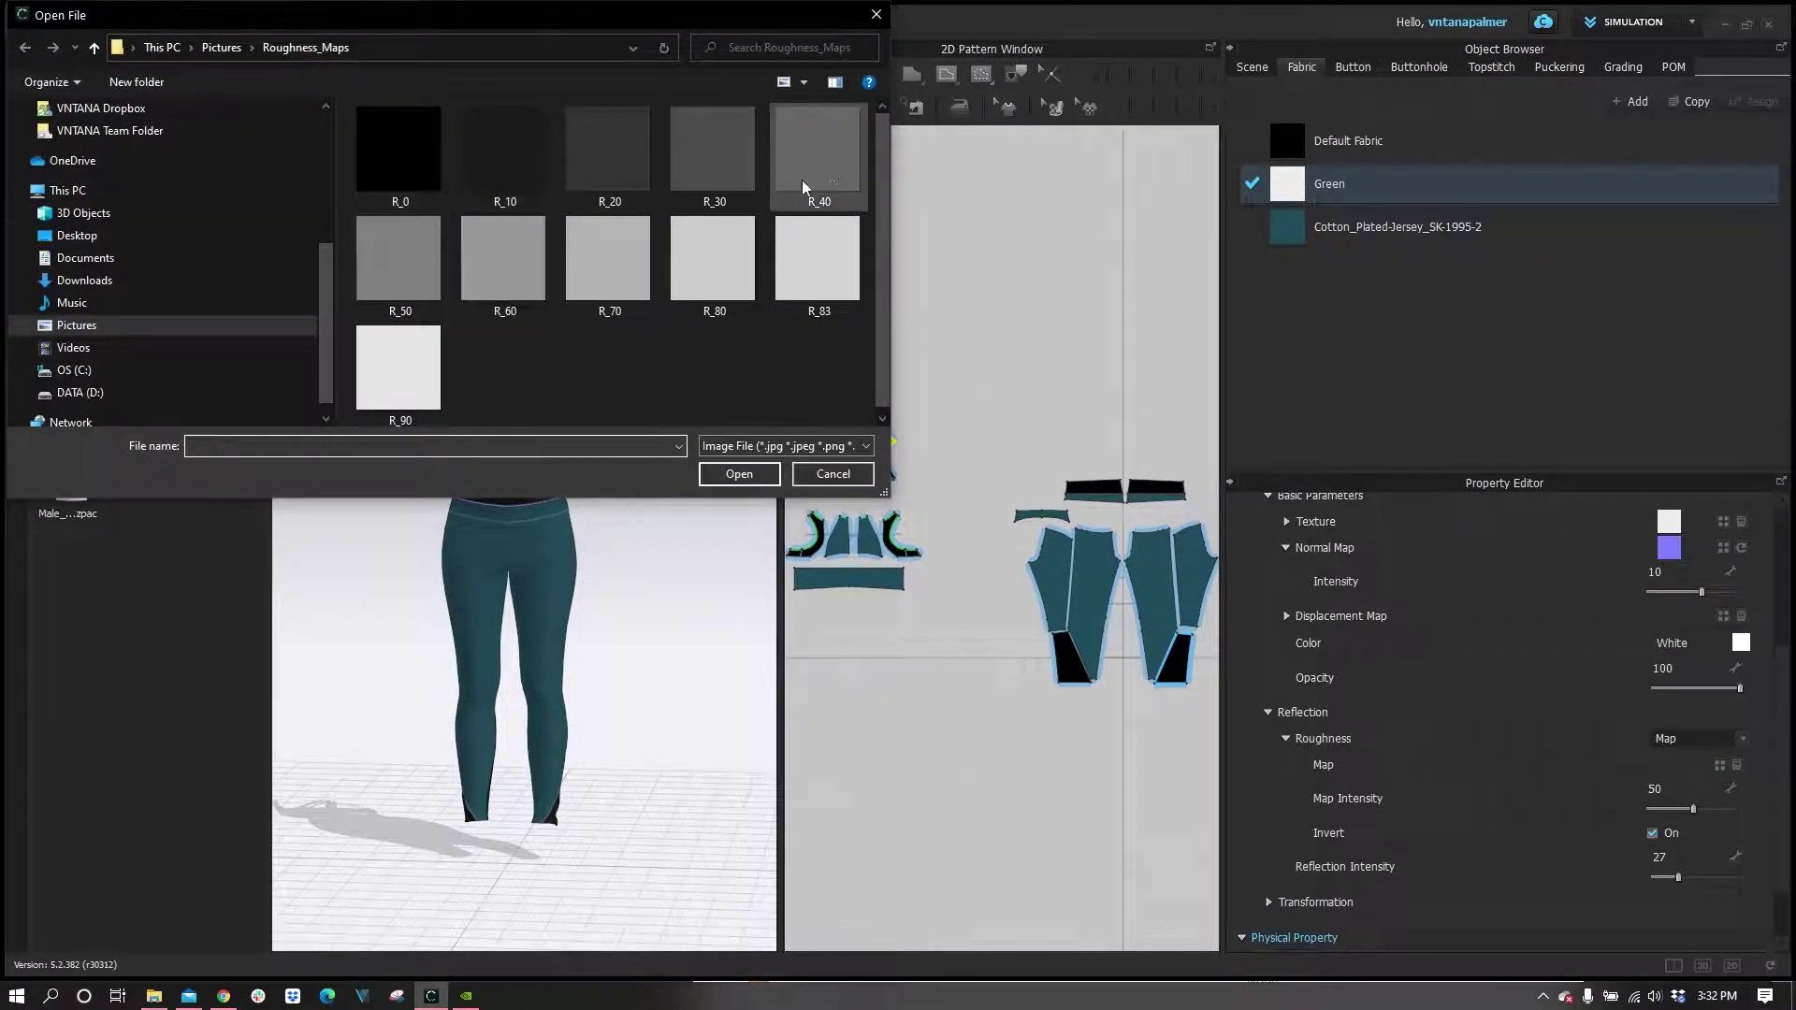
left_click(827, 163)
left_click(729, 475)
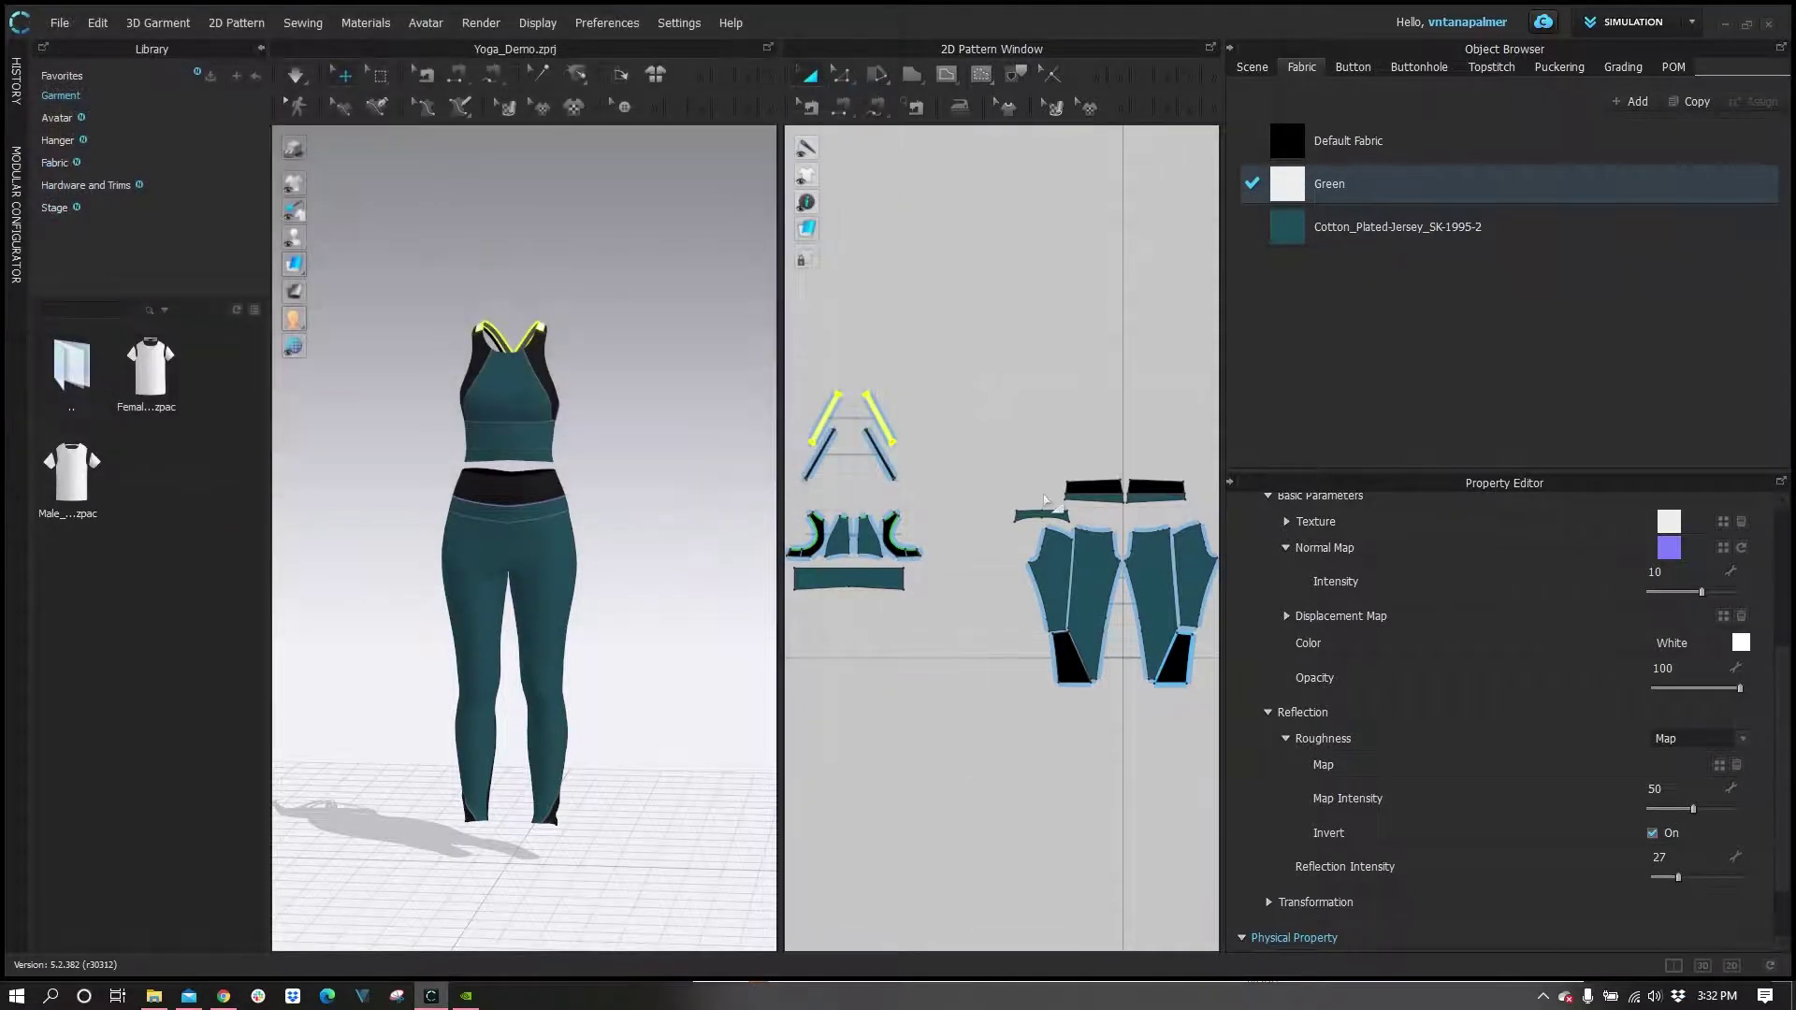
Step: Select the Cotton_Plated-Jersey_SK-1995-2 fabric to review its normal and roughness maps
left_click(1573, 226)
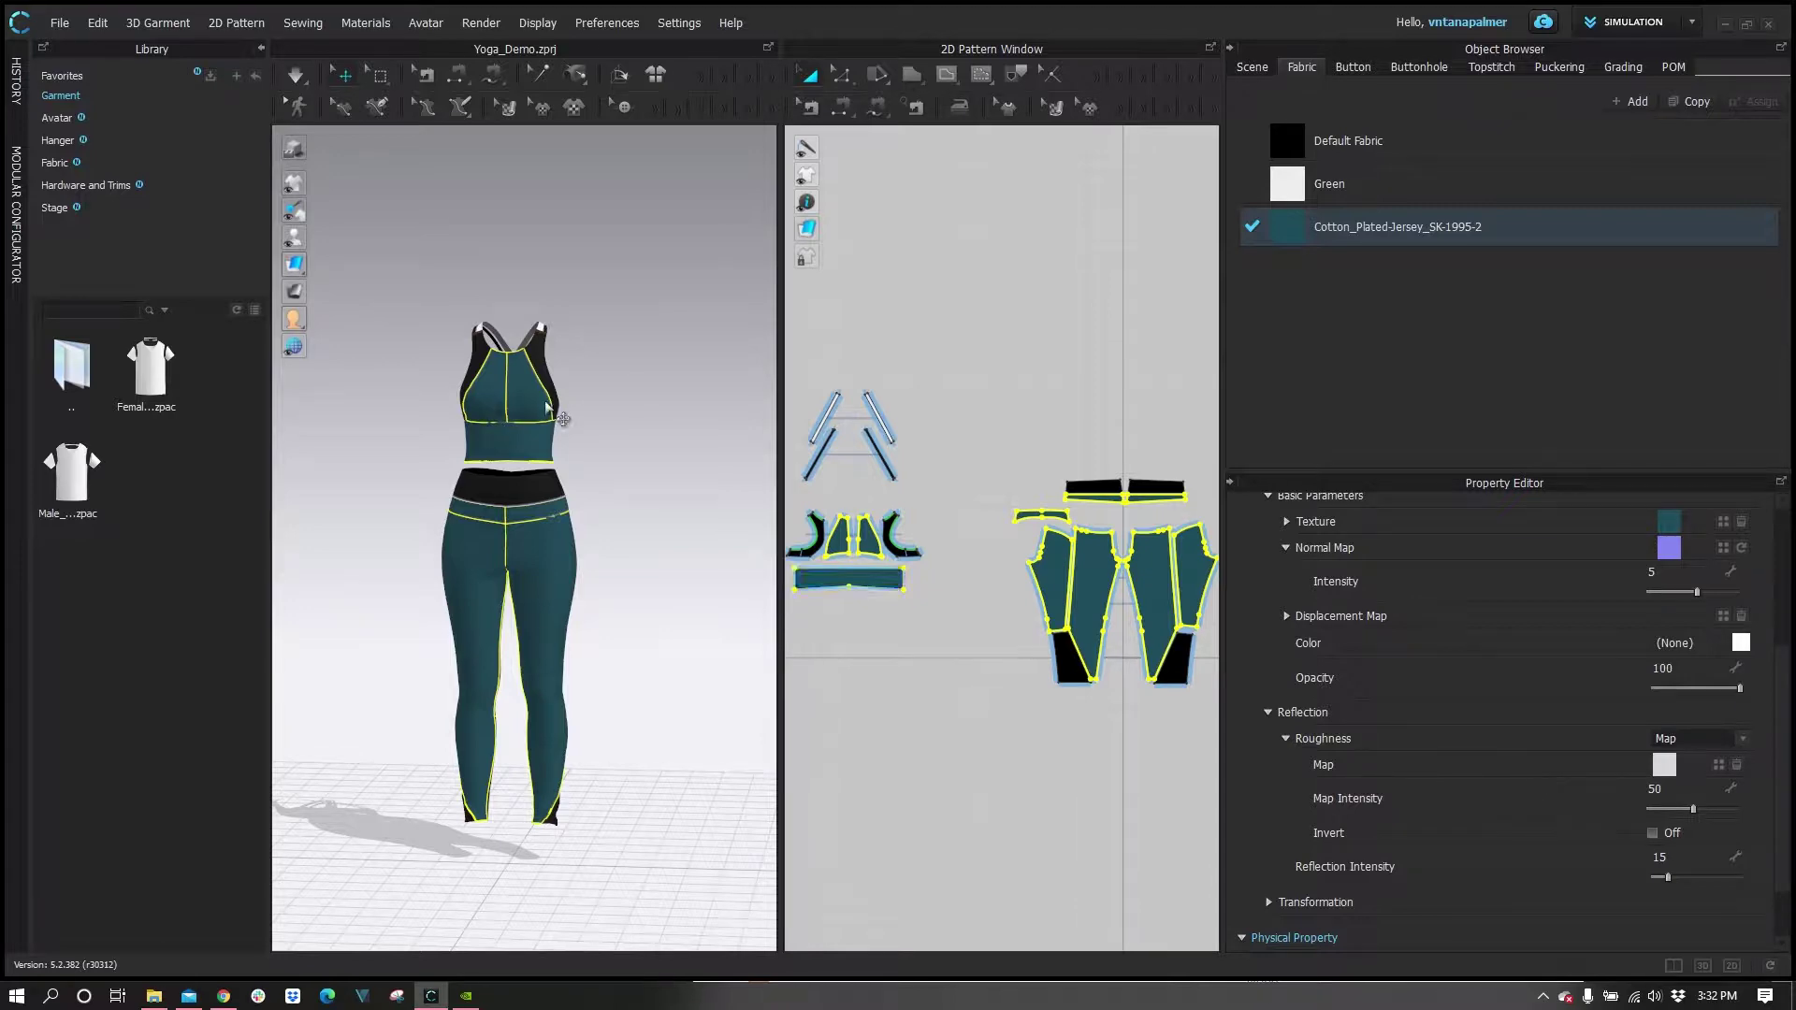
Step: Export the outfit as glTF 2.0 (GLB) under the file name Clo_Demo
left_click(60, 23)
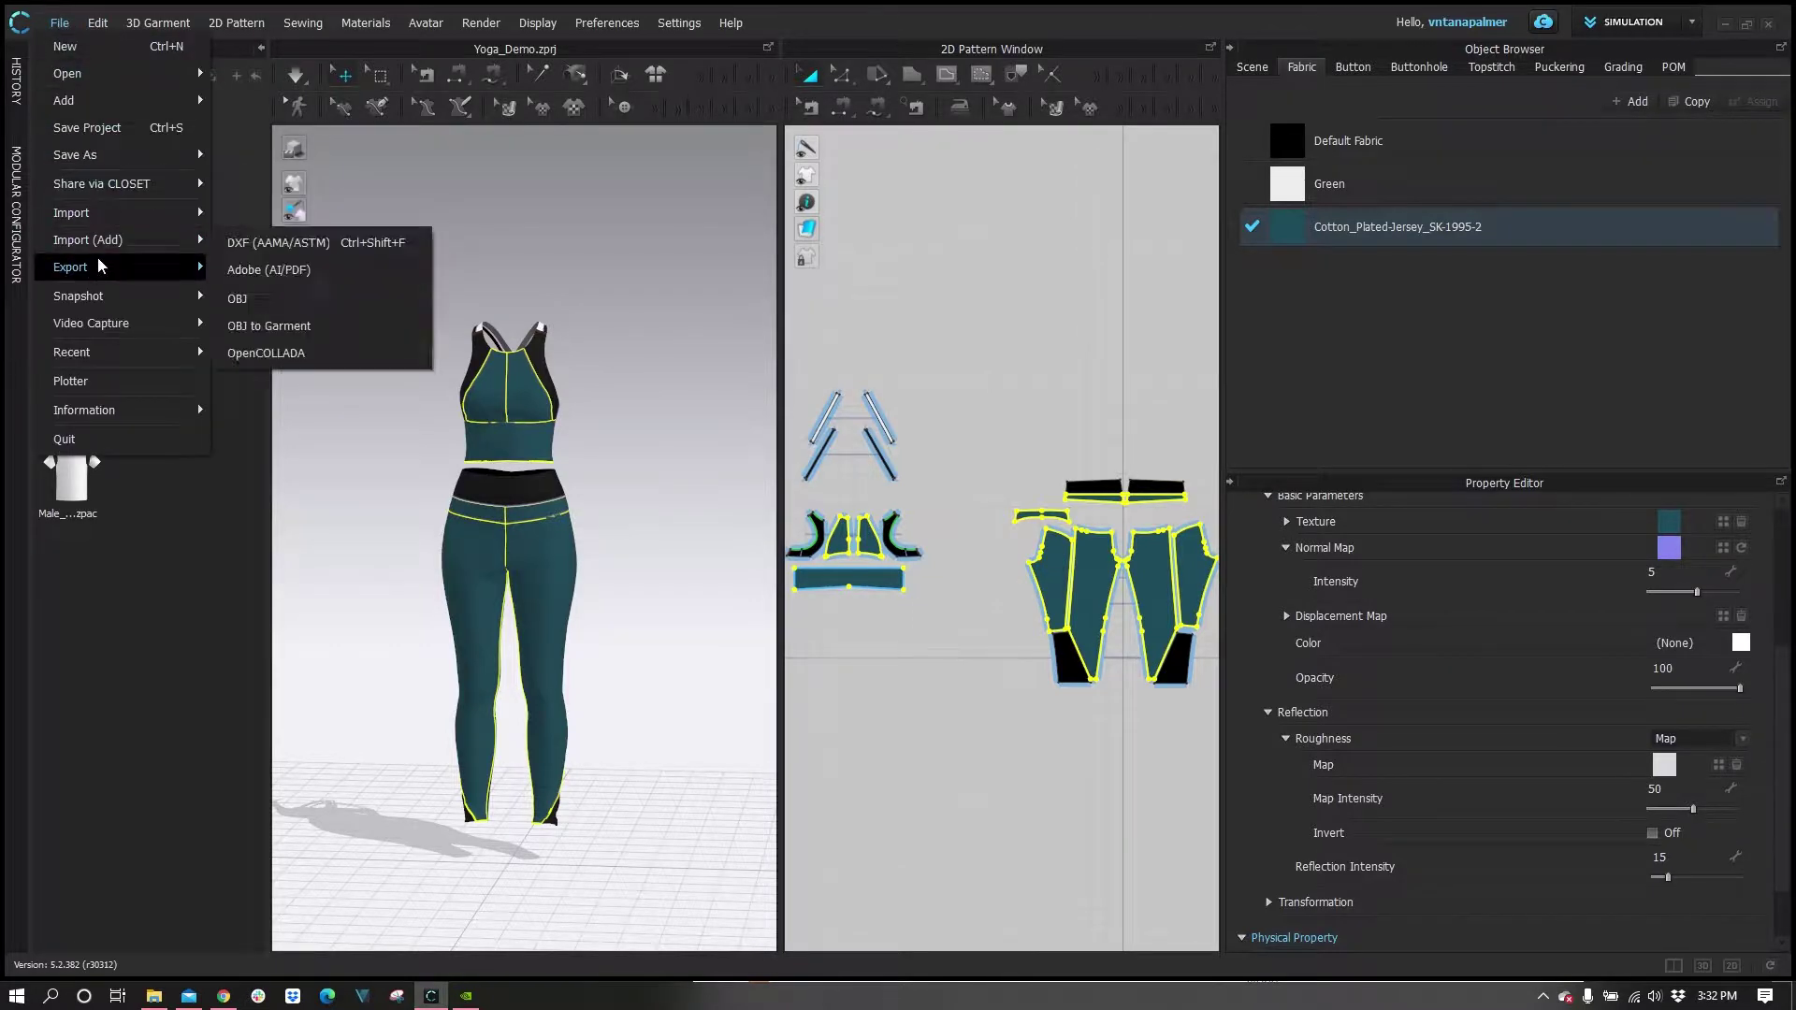
mouse_move(98, 267)
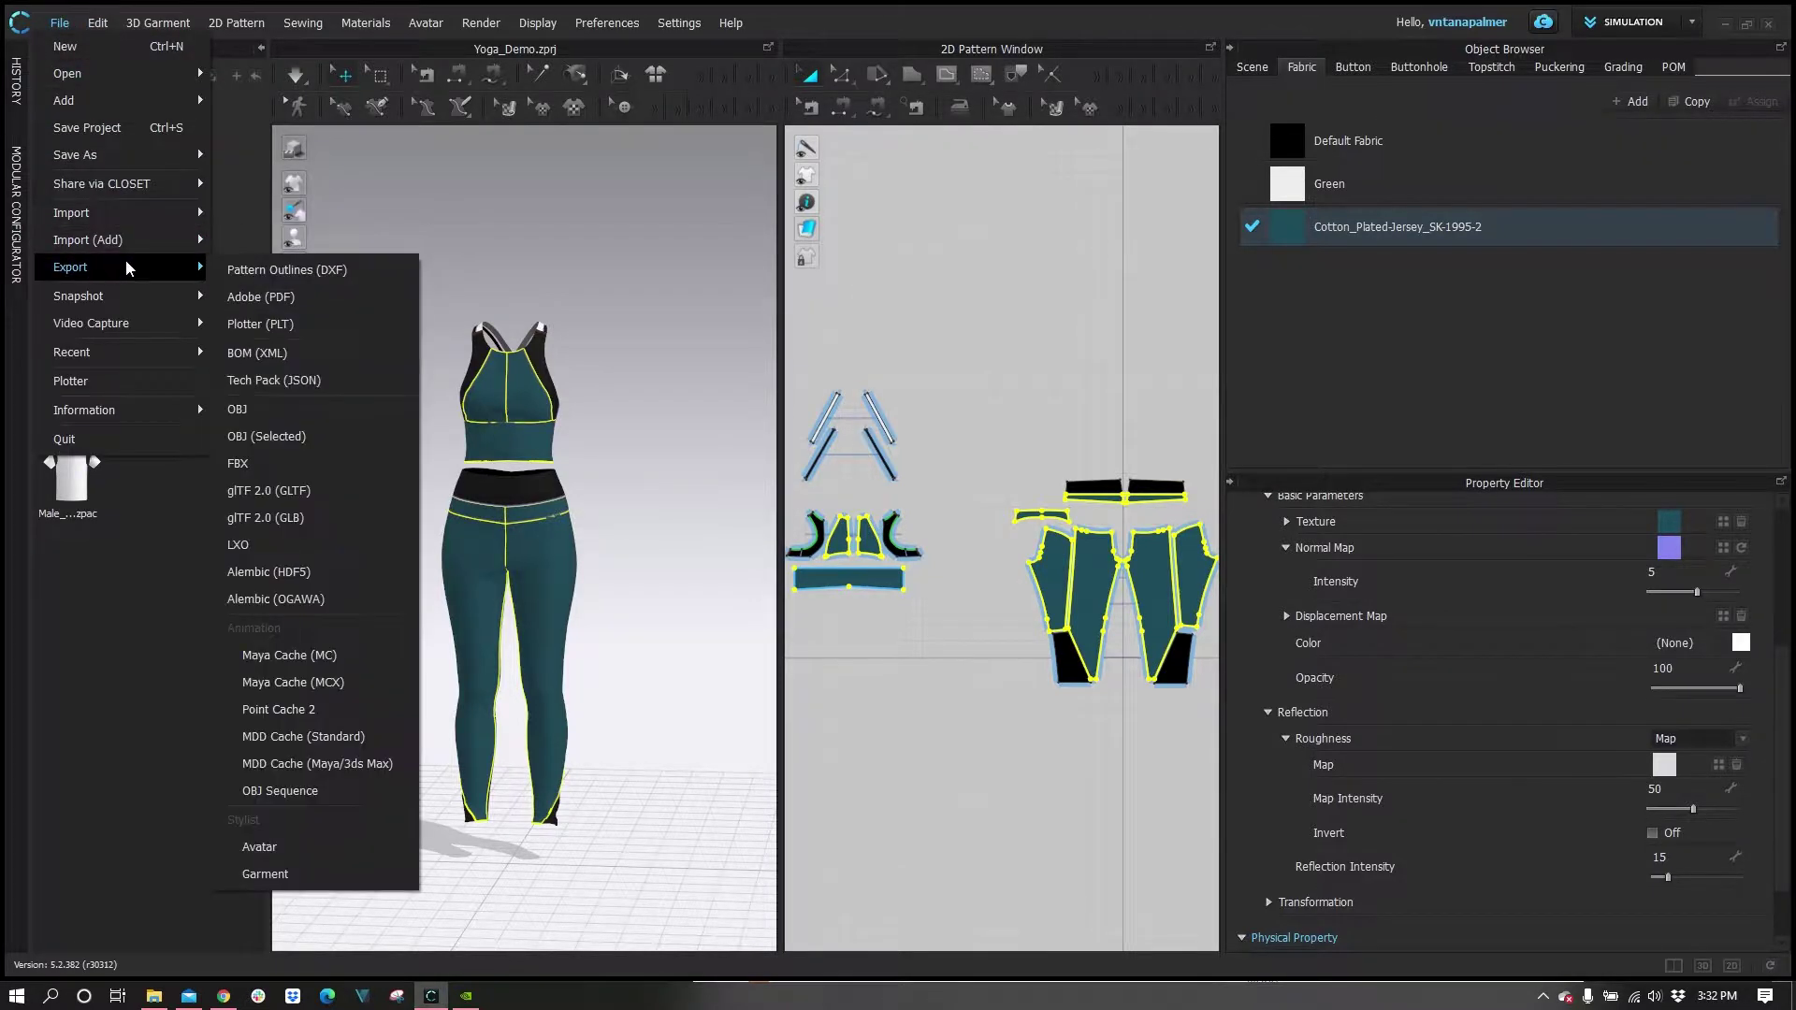
left_click(330, 520)
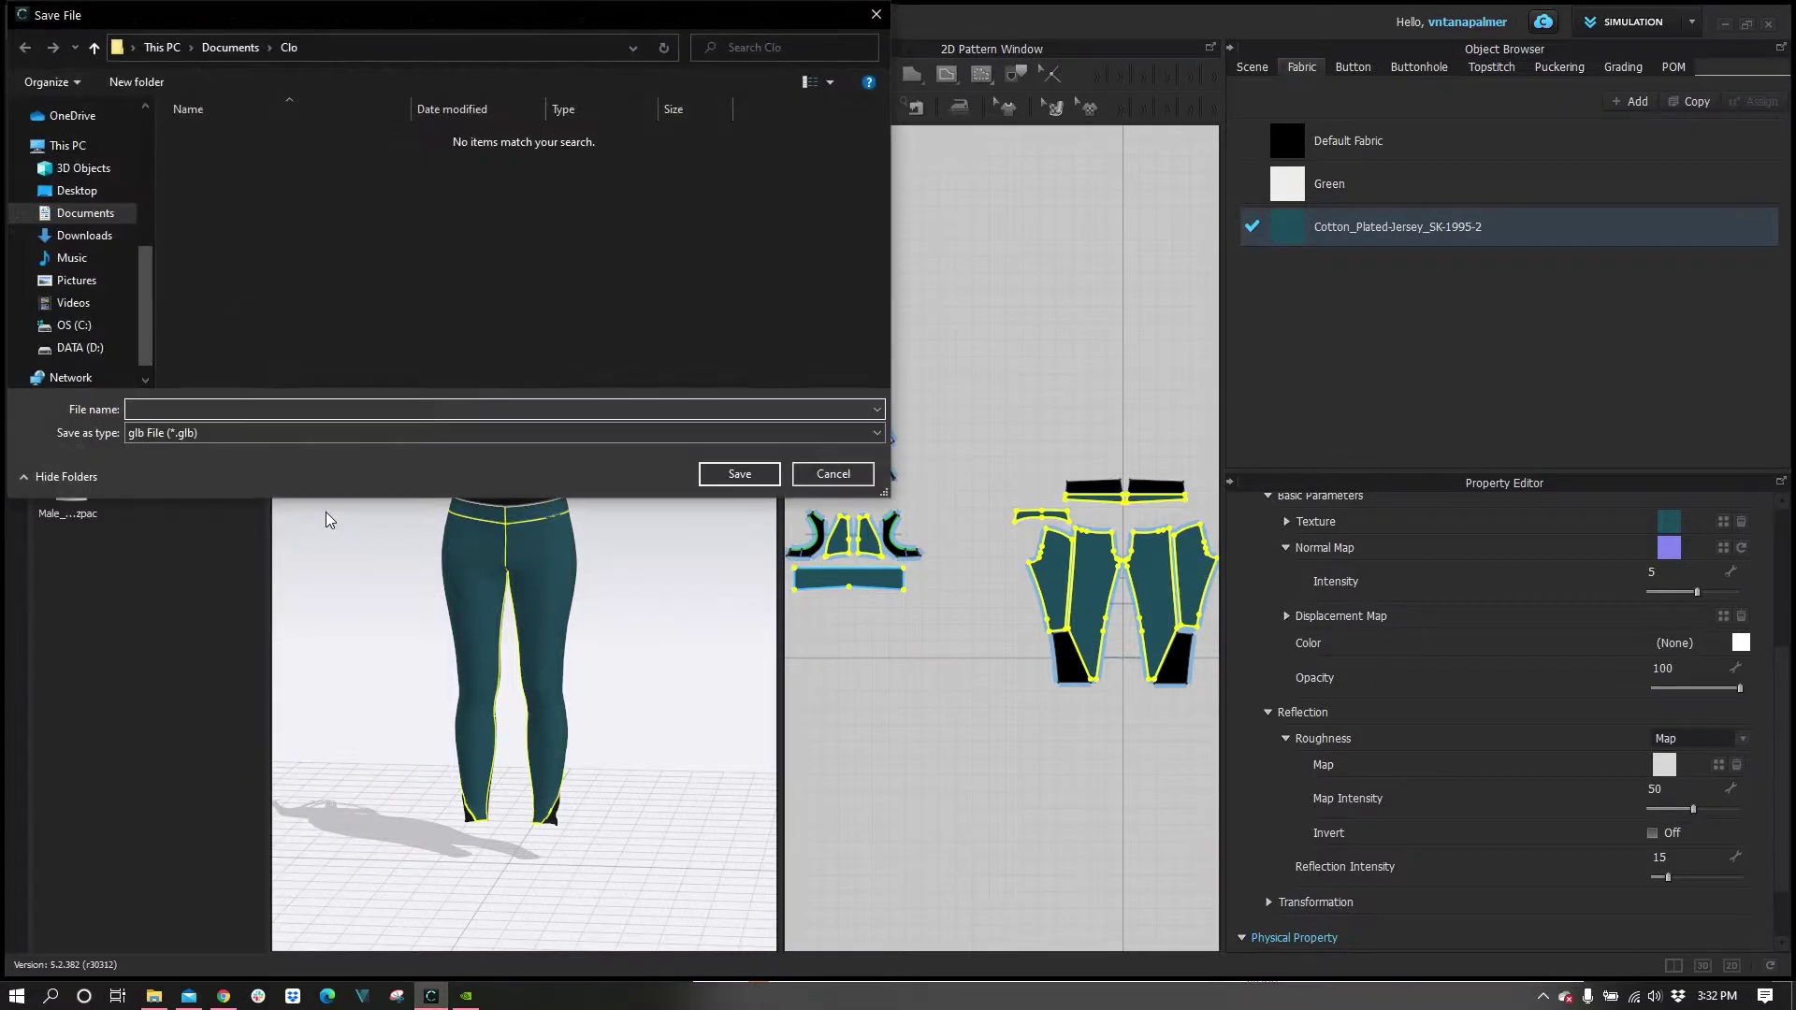
type("Clo_Demo")
key("Return")
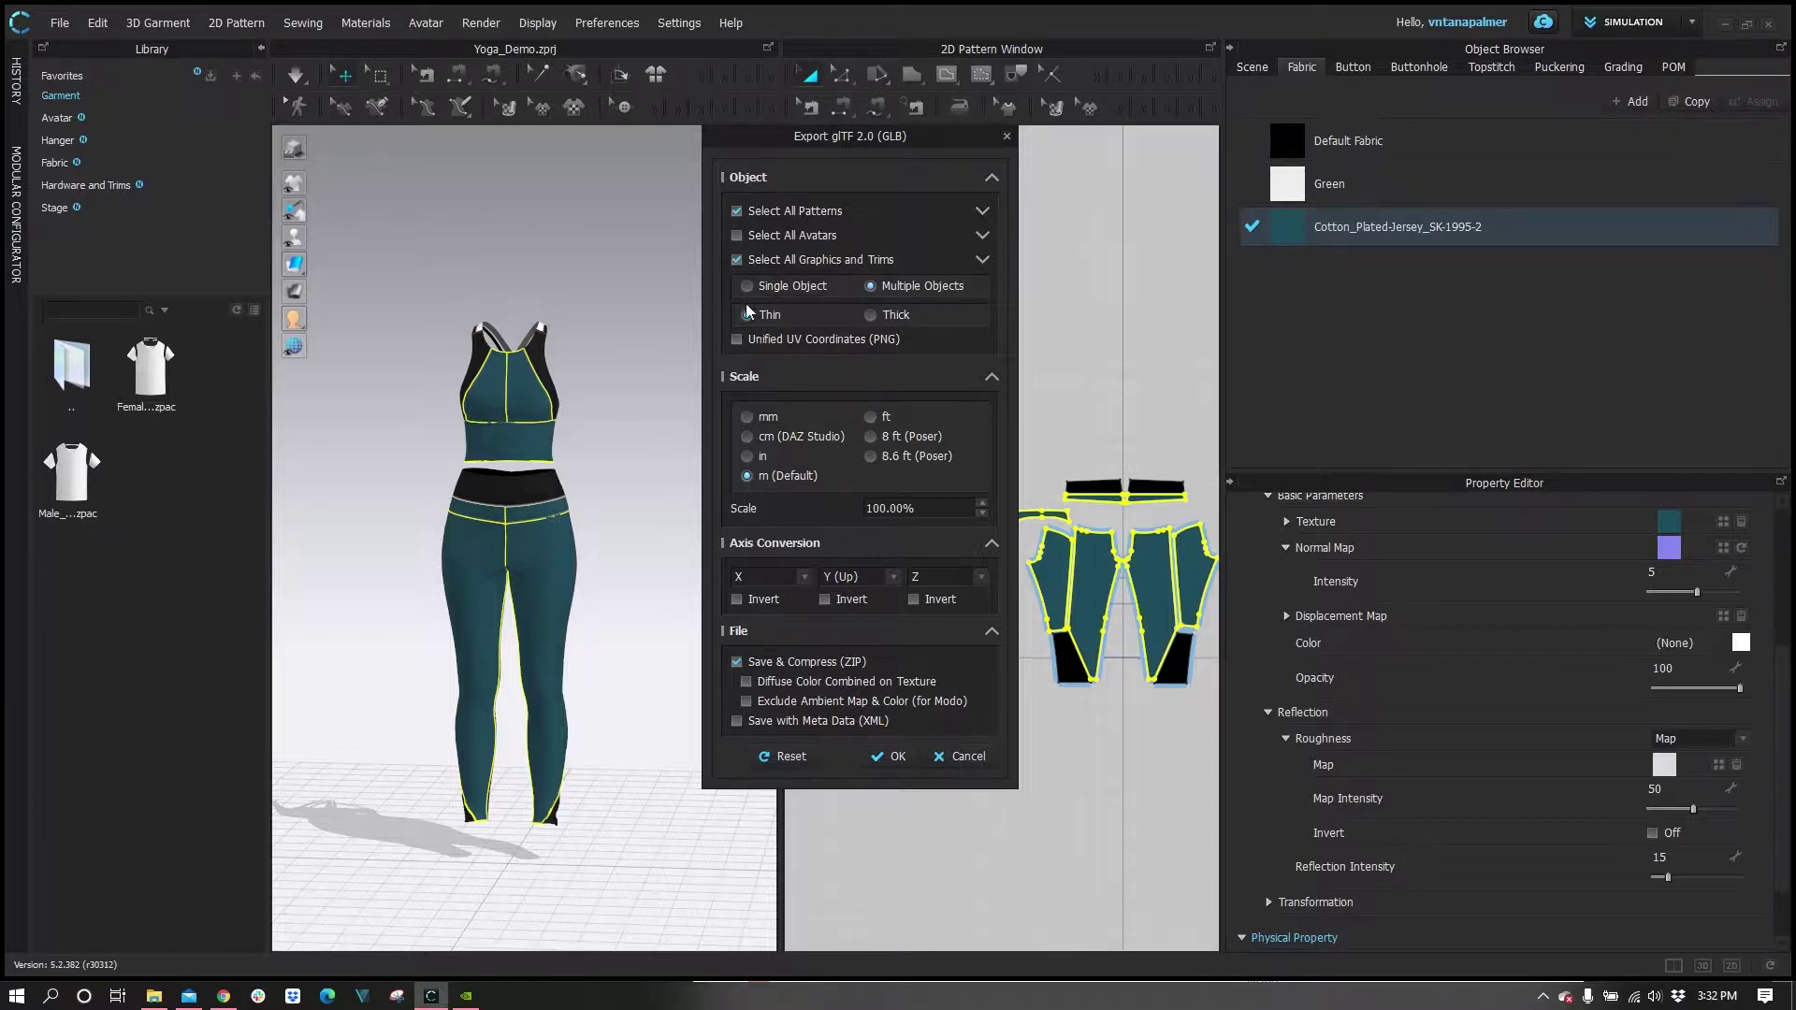
Step: Switch the GLB export geometry from Thin to Thick
left_click(893, 315)
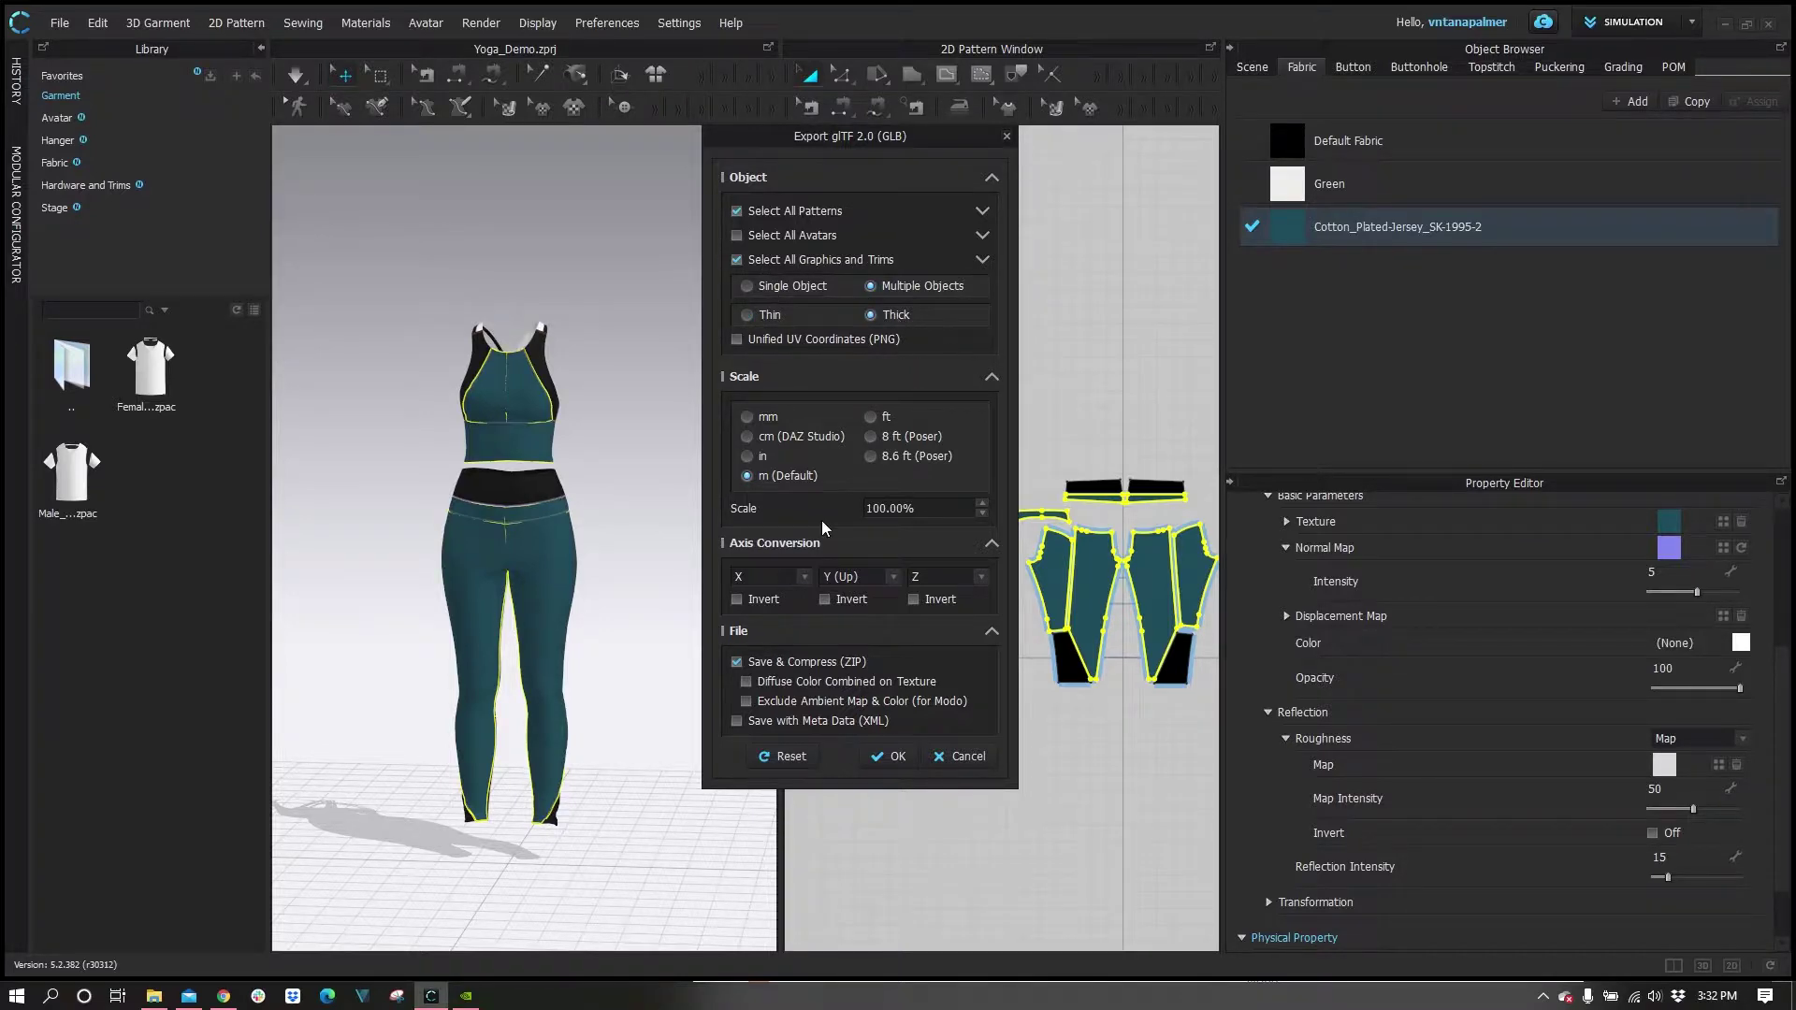